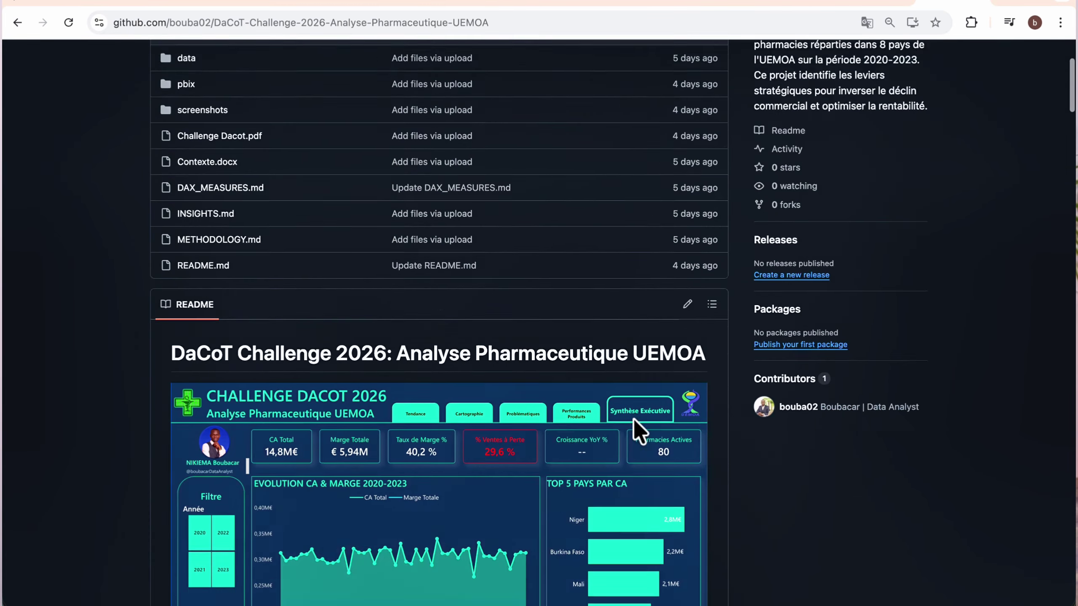
- Review the repository README and the challenge brief's data structure, objectives and KPIs, and examine the Pays column of the DimPharmacie table
scroll(633, 418, down, 15)
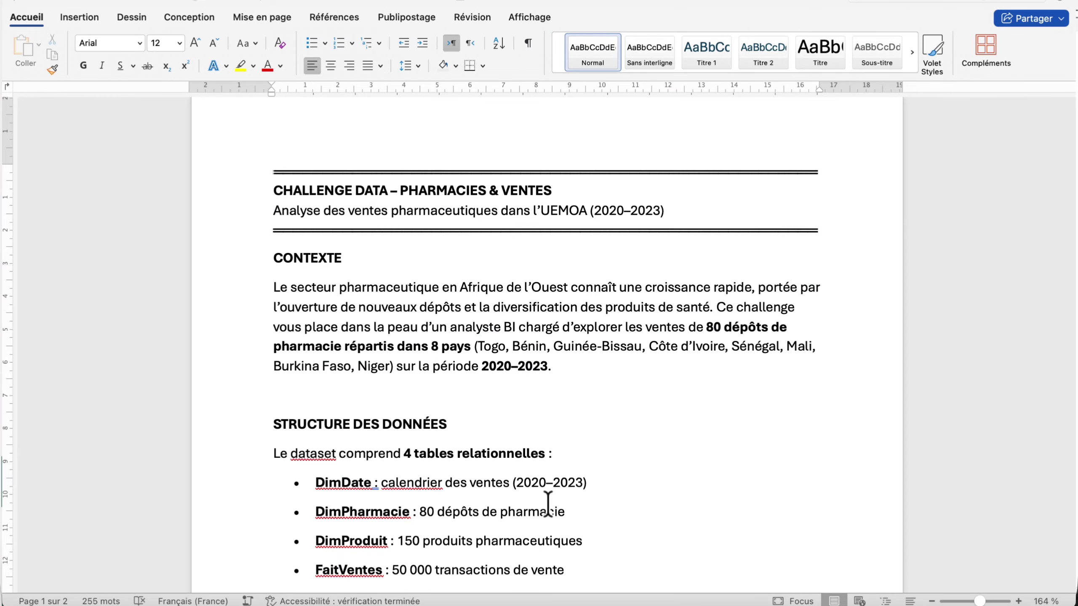
scroll(549, 506, down, 10)
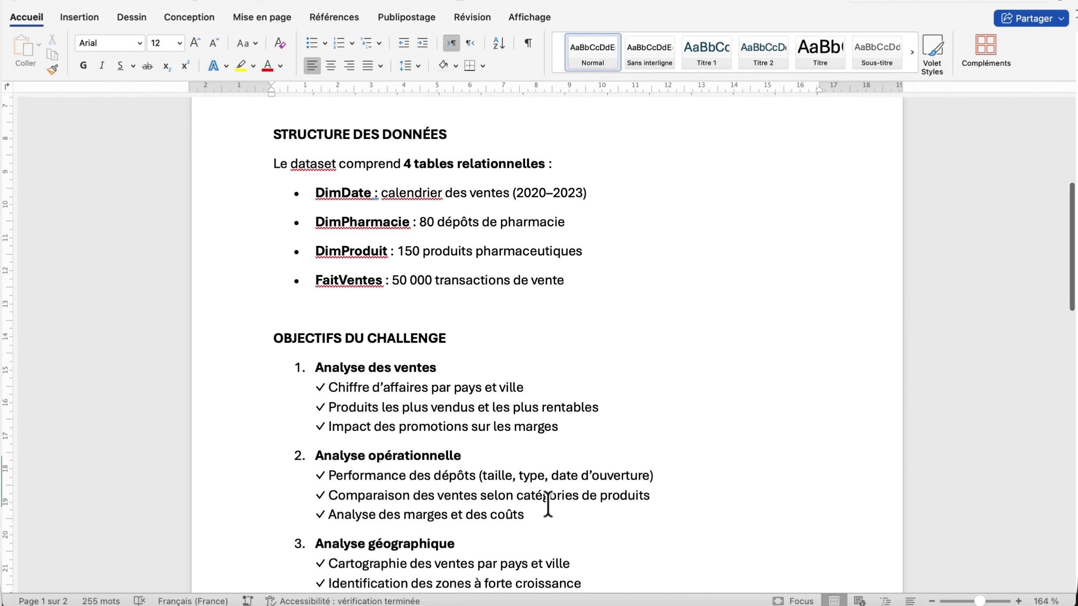
scroll(549, 506, down, 10)
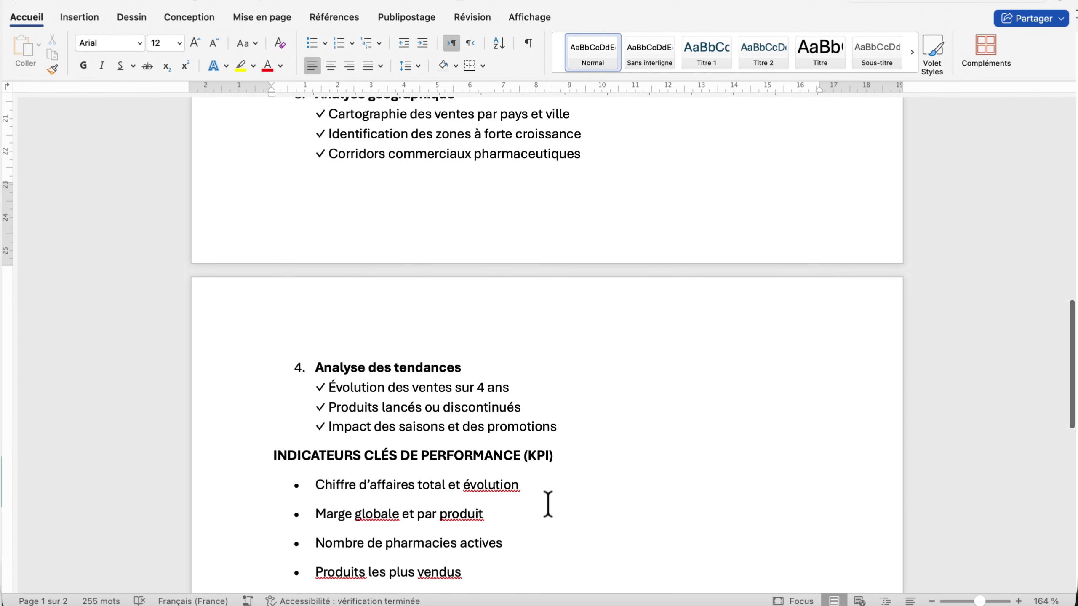
scroll(548, 506, down, 8)
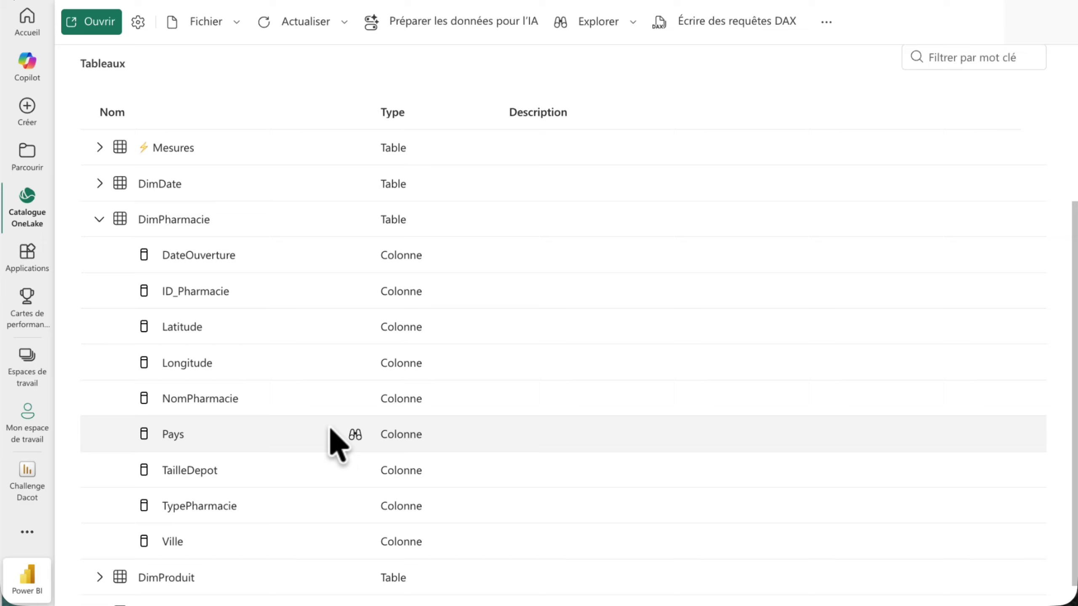
click(352, 436)
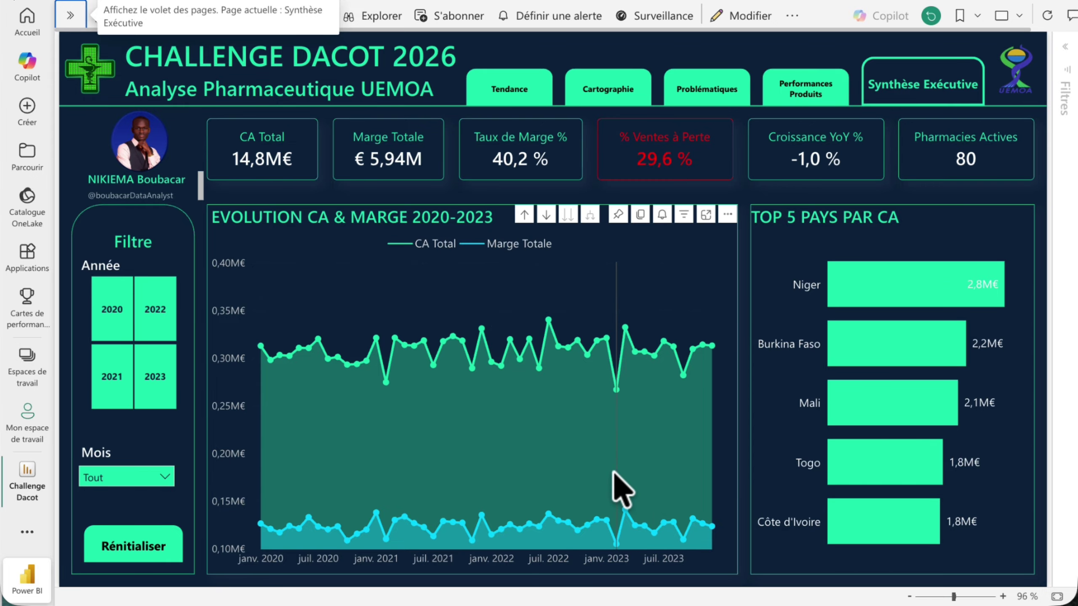
- Filter the Synthèse Exécutive page to 2023 and the months mars, avril, mai, juin and août, and reset the filters
mouse_move(614, 470)
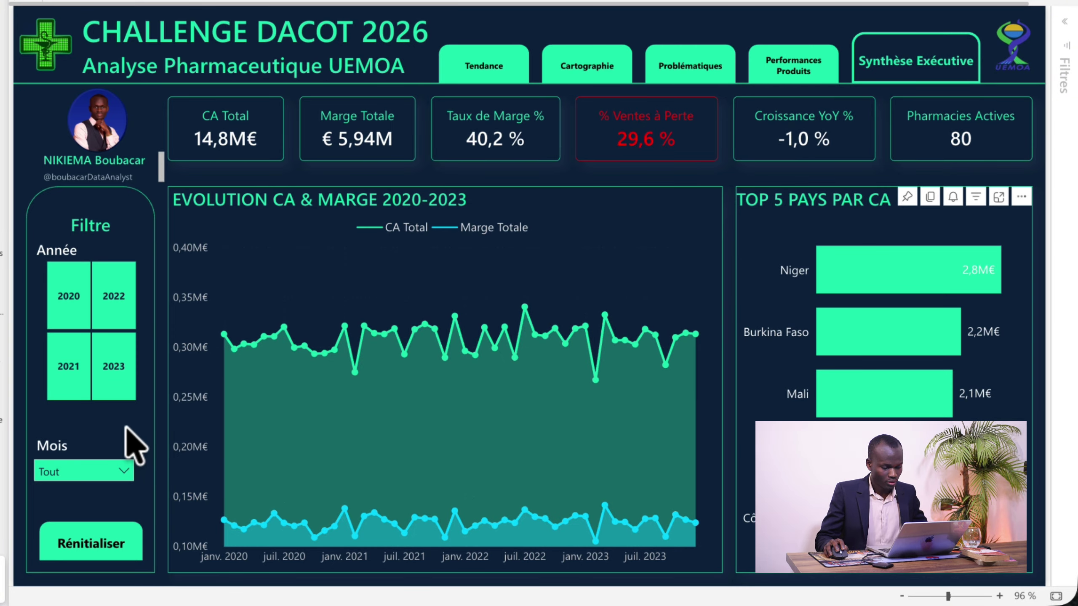
click(121, 389)
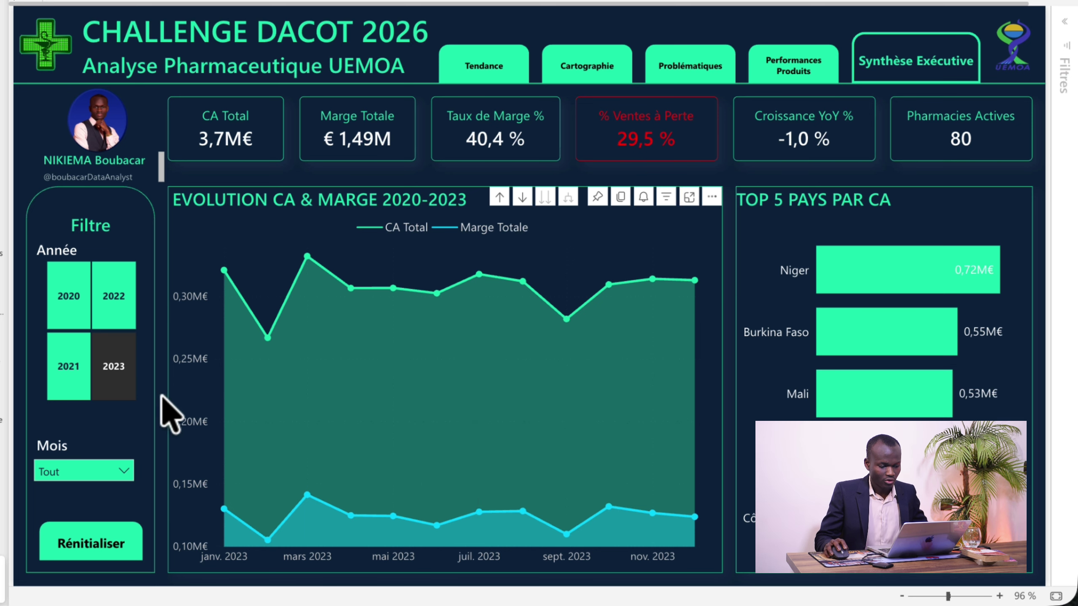
click(124, 471)
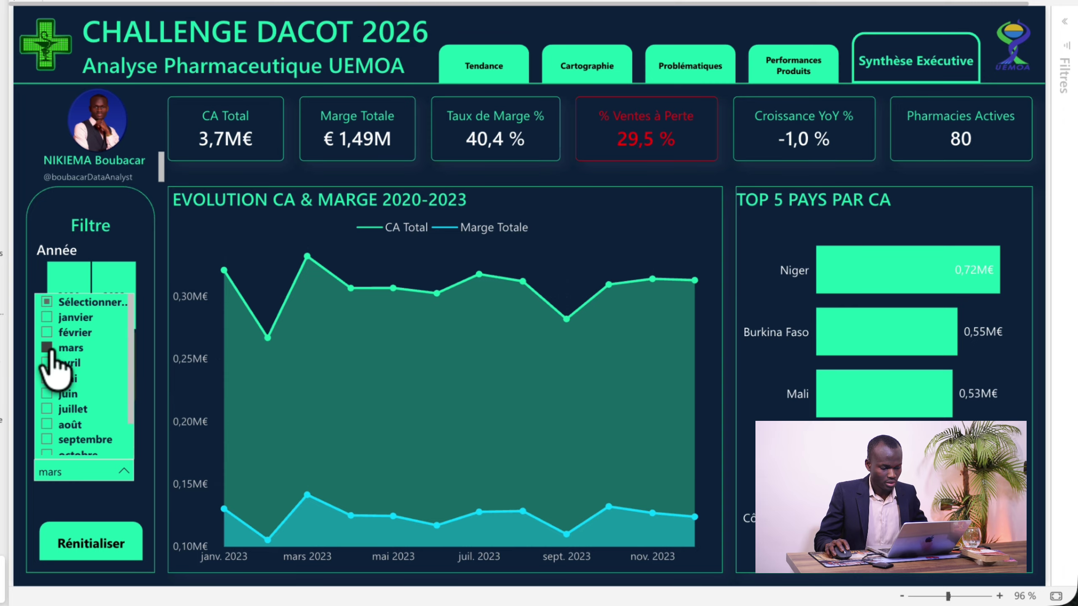
click(48, 364)
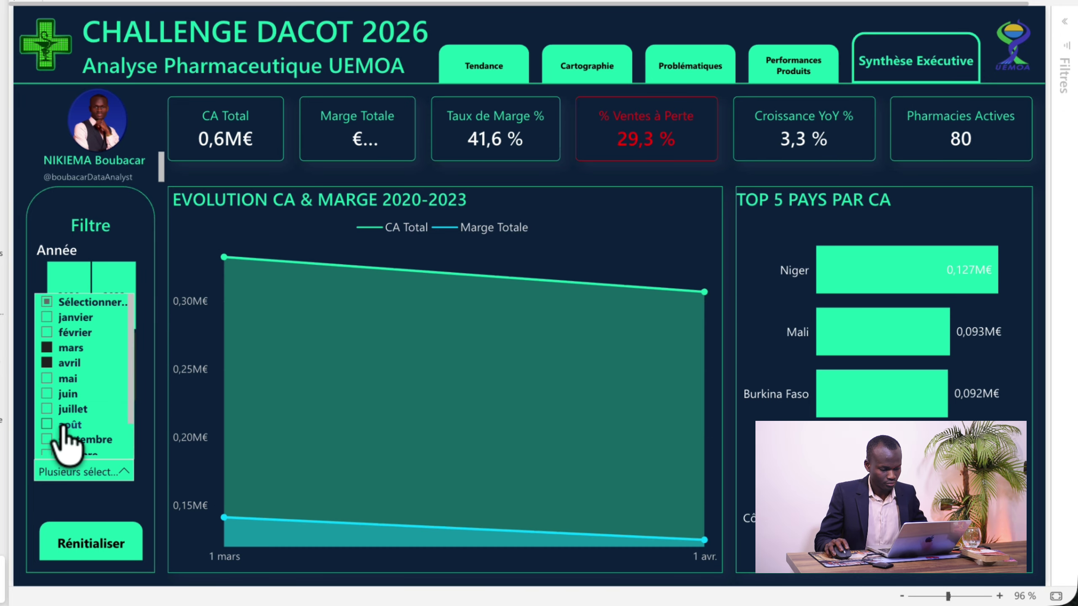
click(46, 378)
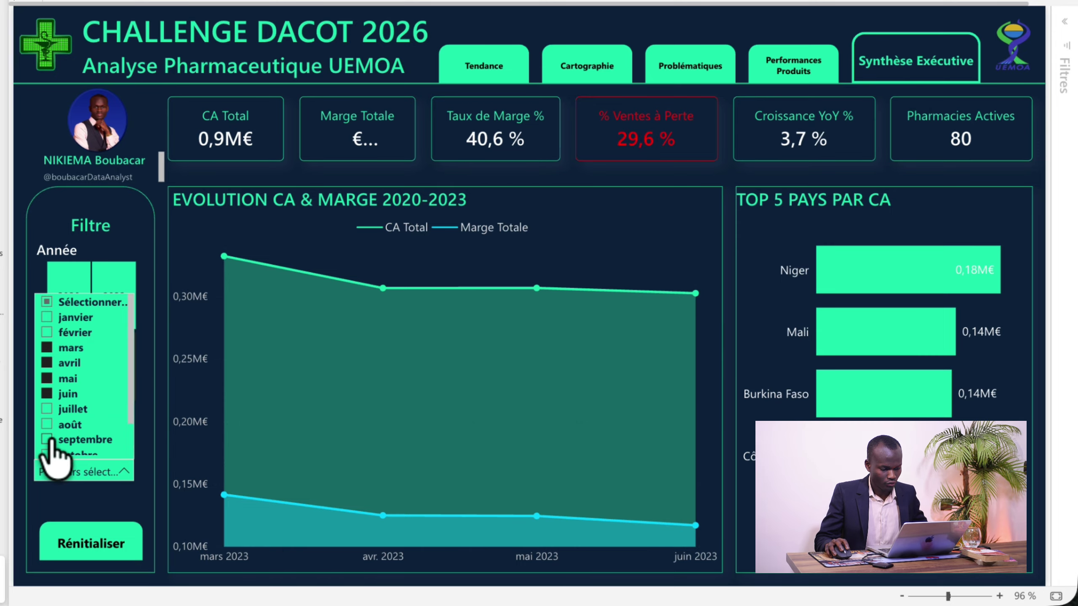
click(47, 425)
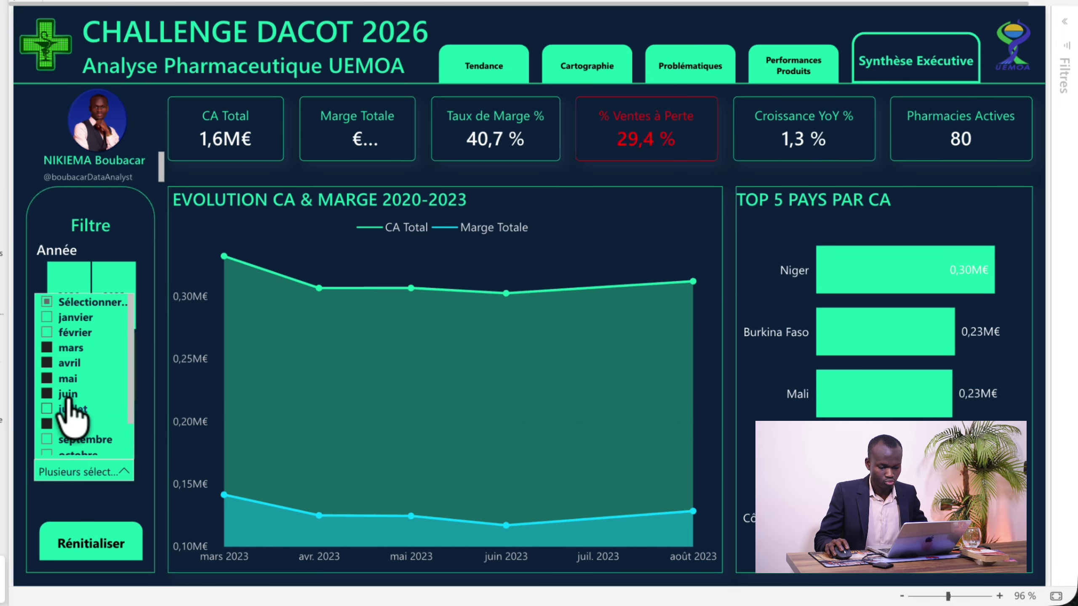
click(87, 549)
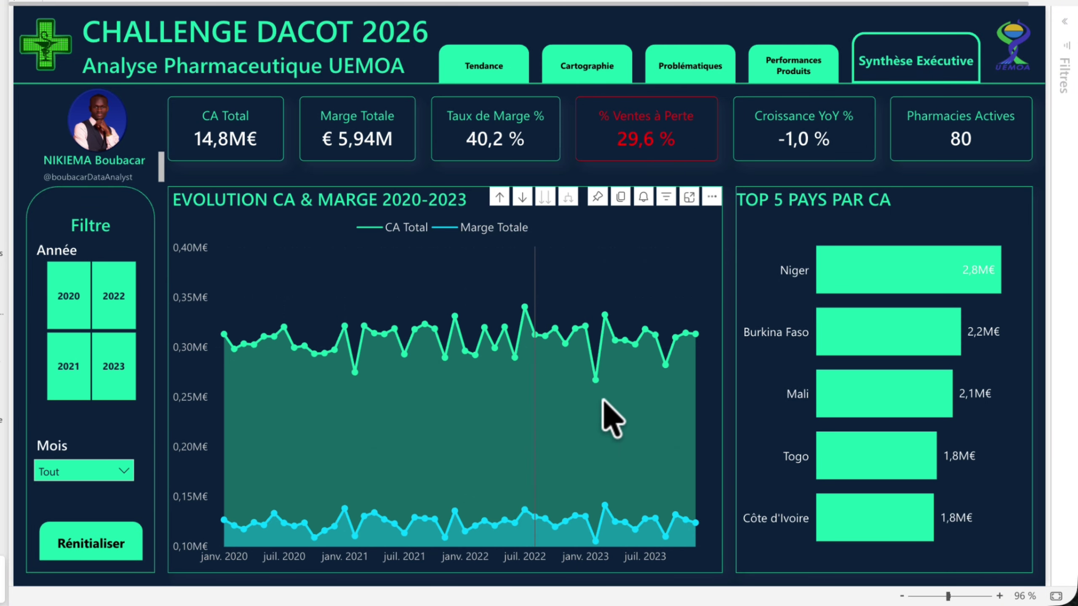
- Open the Performances Produits page and expand Equipement Médical in the detailed performance table to examine product margins across the categories
mouse_move(552, 303)
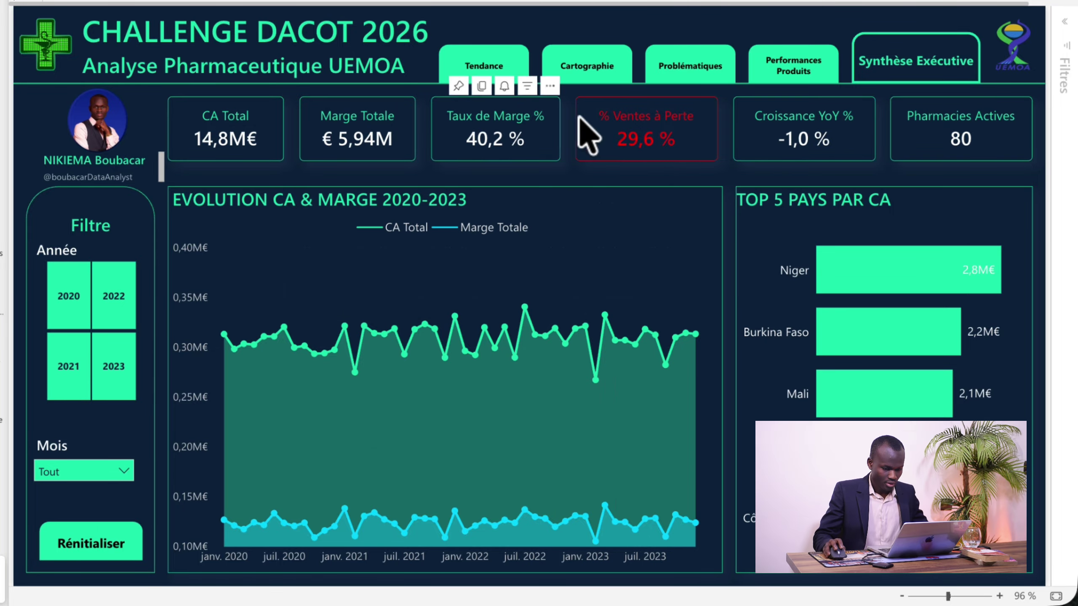
click(809, 67)
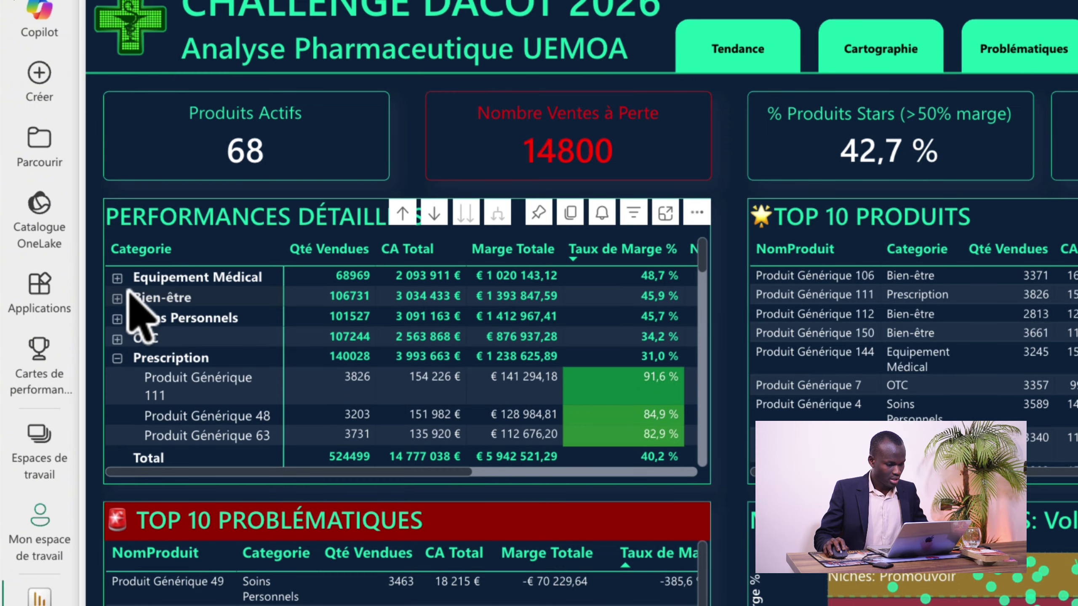
click(117, 279)
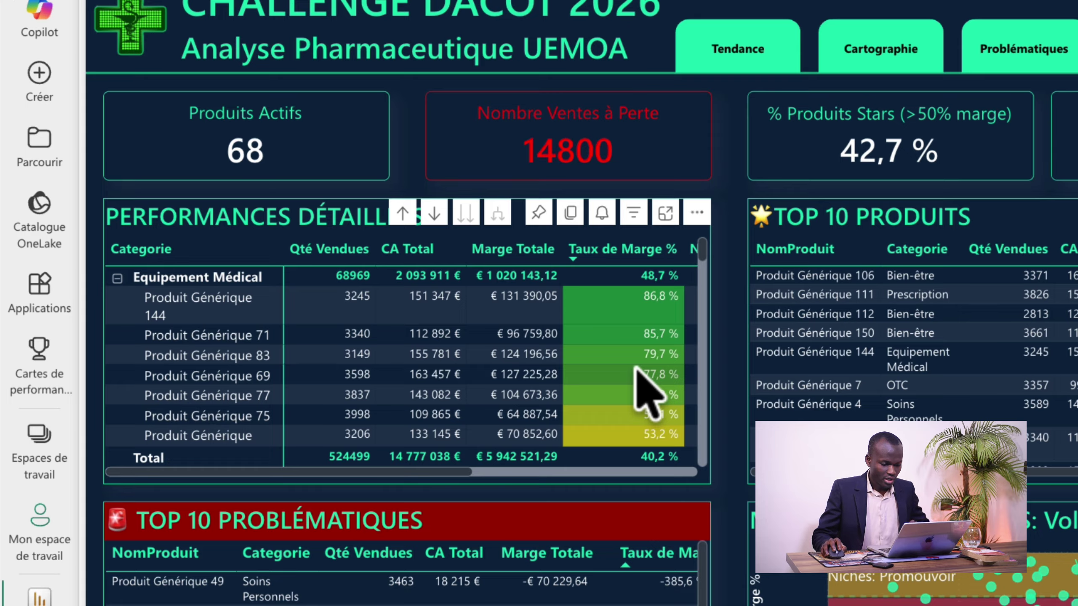
scroll(656, 397, down, 1)
scroll(655, 397, down, 4)
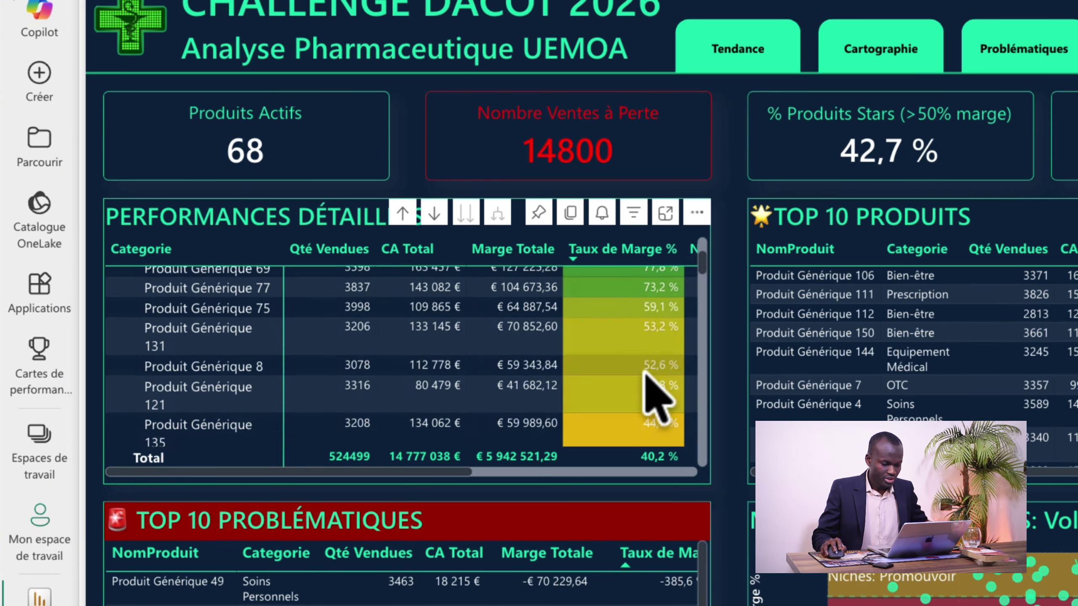
scroll(656, 400, down, 4)
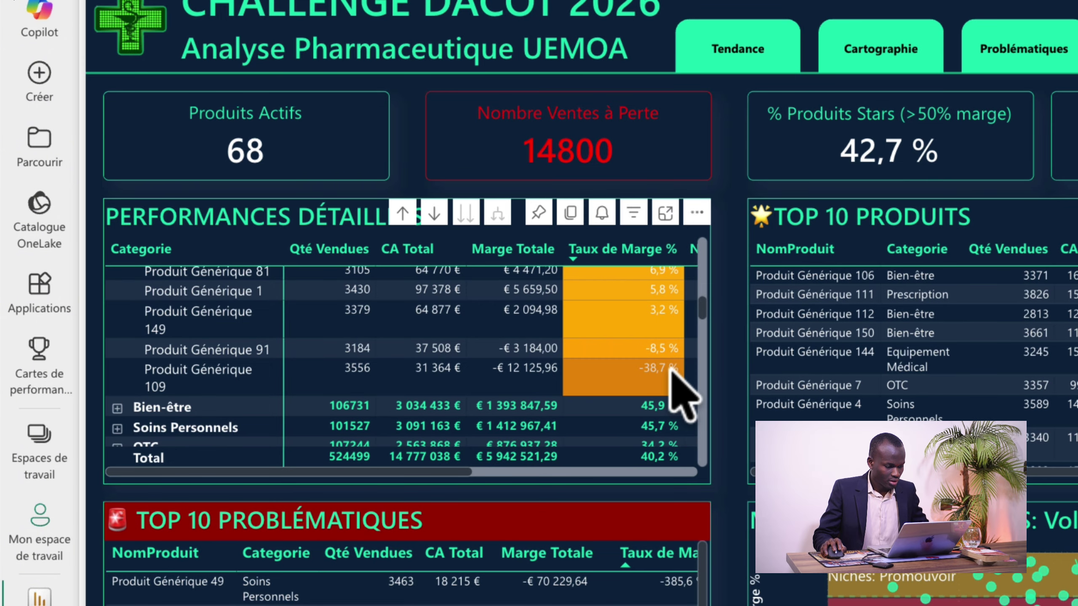
scroll(680, 397, up, 1)
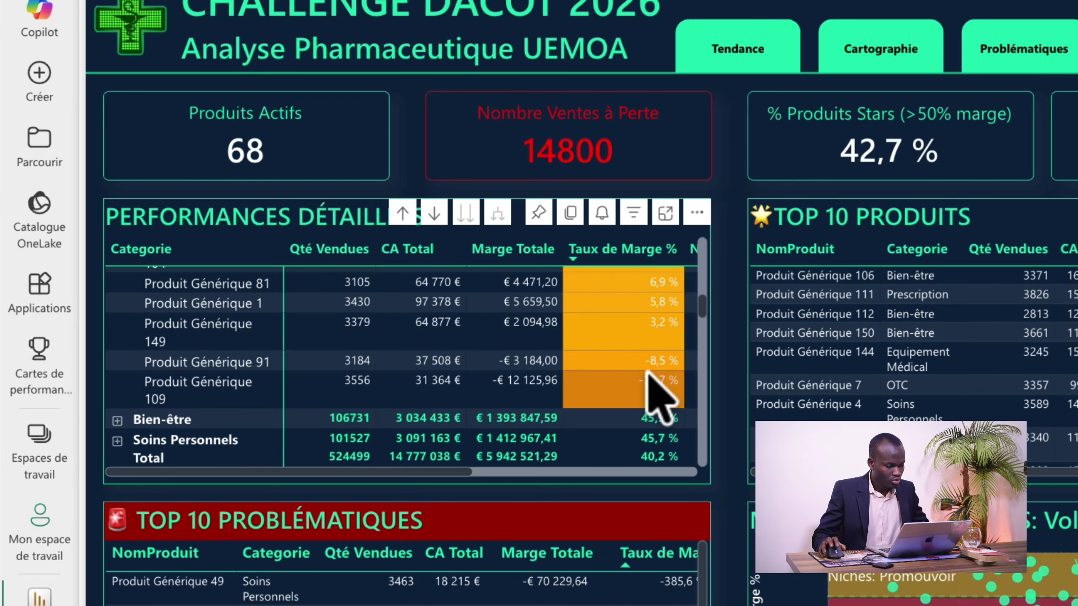
scroll(573, 374, down, 5)
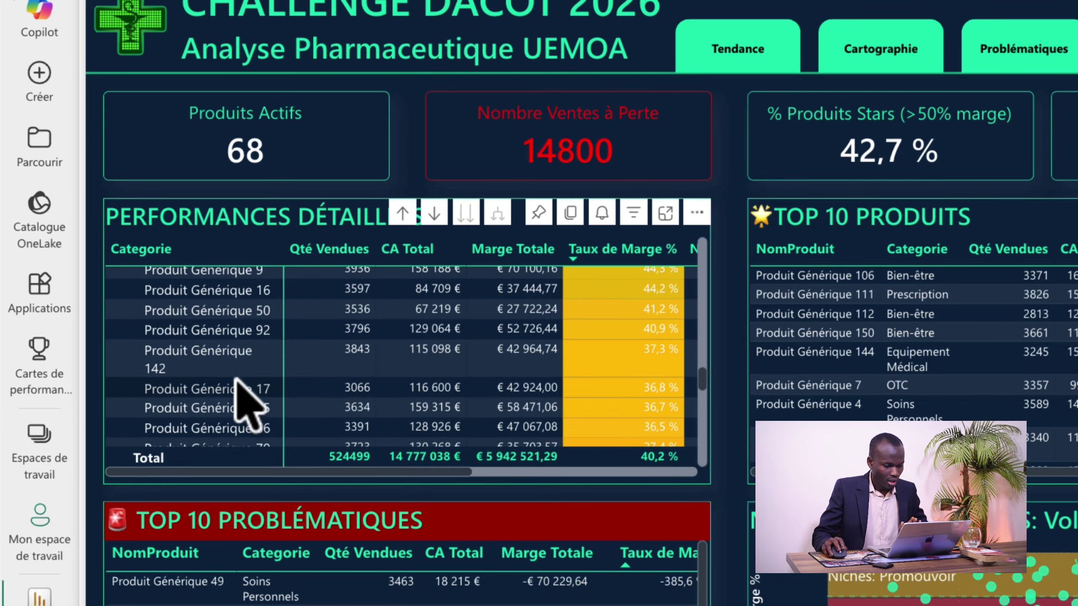
scroll(192, 391, down, 3)
scroll(217, 402, down, 5)
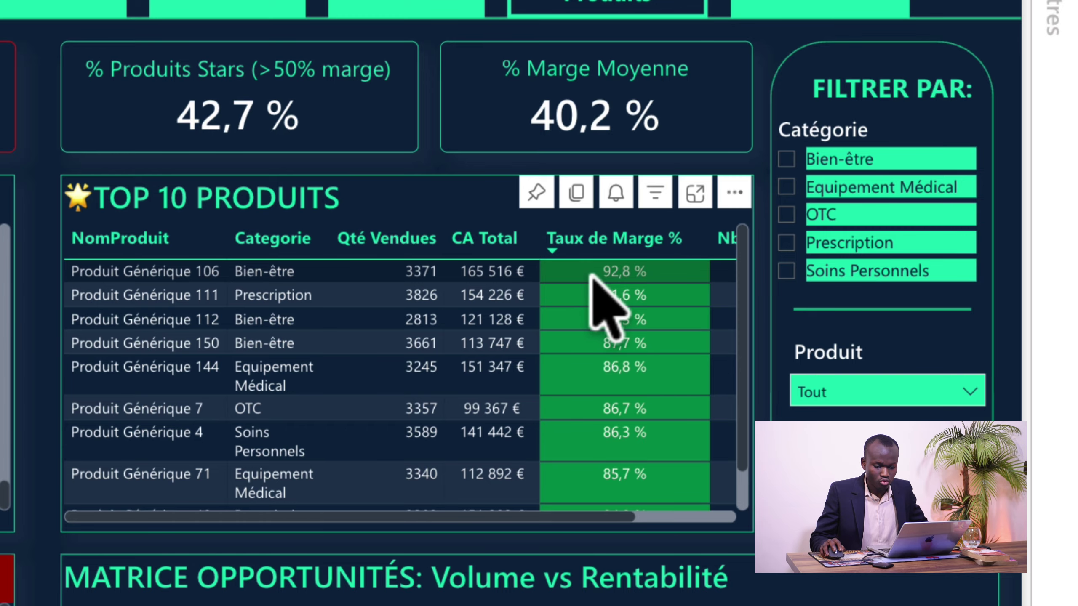
- Examine all rows and columns of the Top 10 Produits table, including margin rate and number of sales
scroll(593, 275, right, 3)
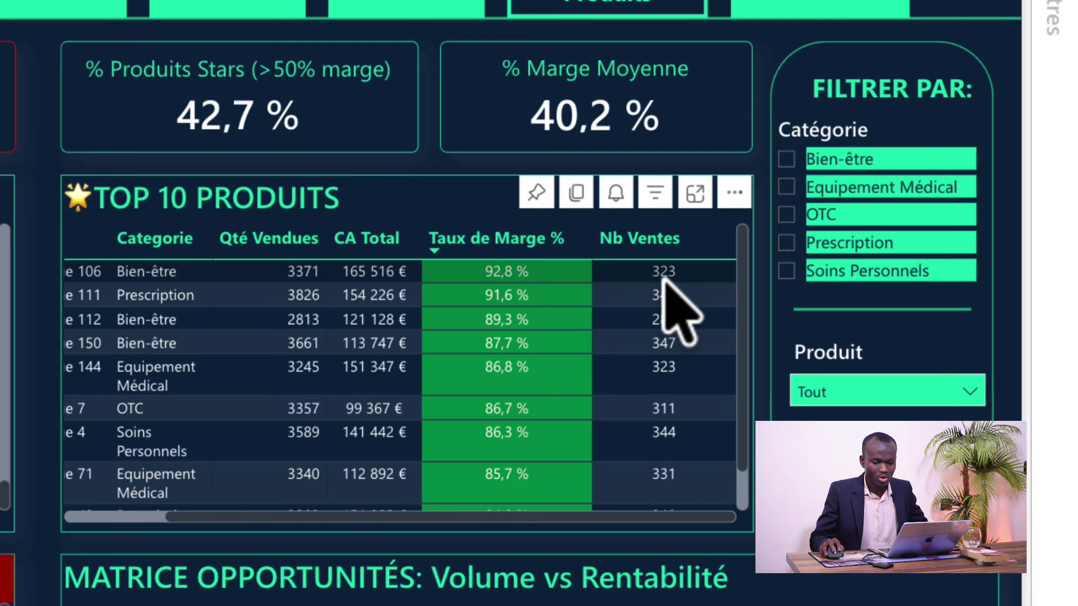
scroll(313, 446, down, 1)
scroll(313, 450, left, 3)
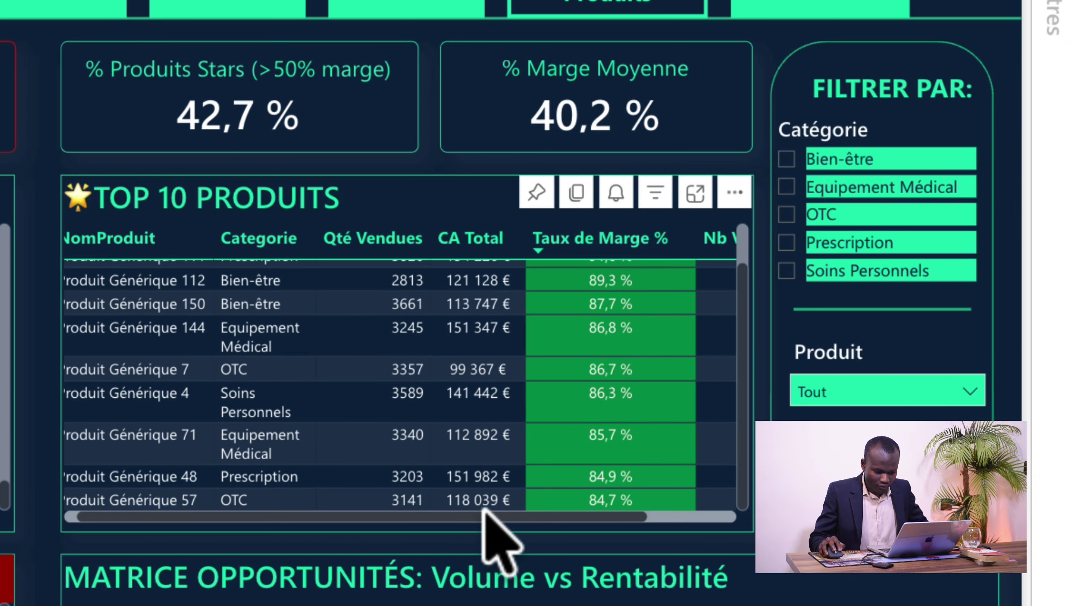
scroll(480, 512, right, 1)
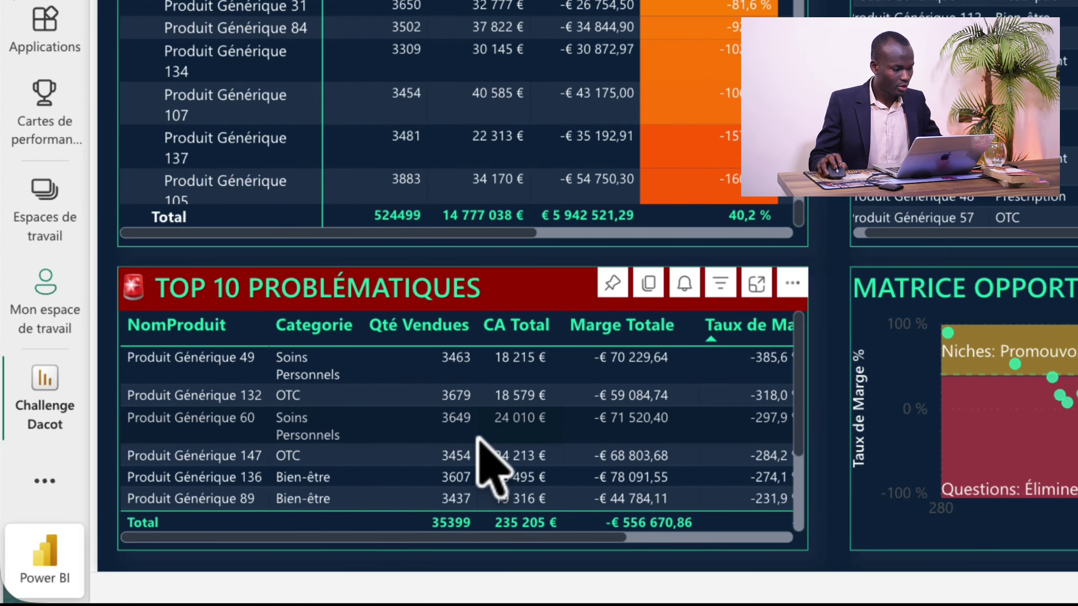
- Examine the Top 10 Problématiques table's products, total margin and margin rate columns
scroll(481, 439, down, 1)
scroll(488, 454, up, 1)
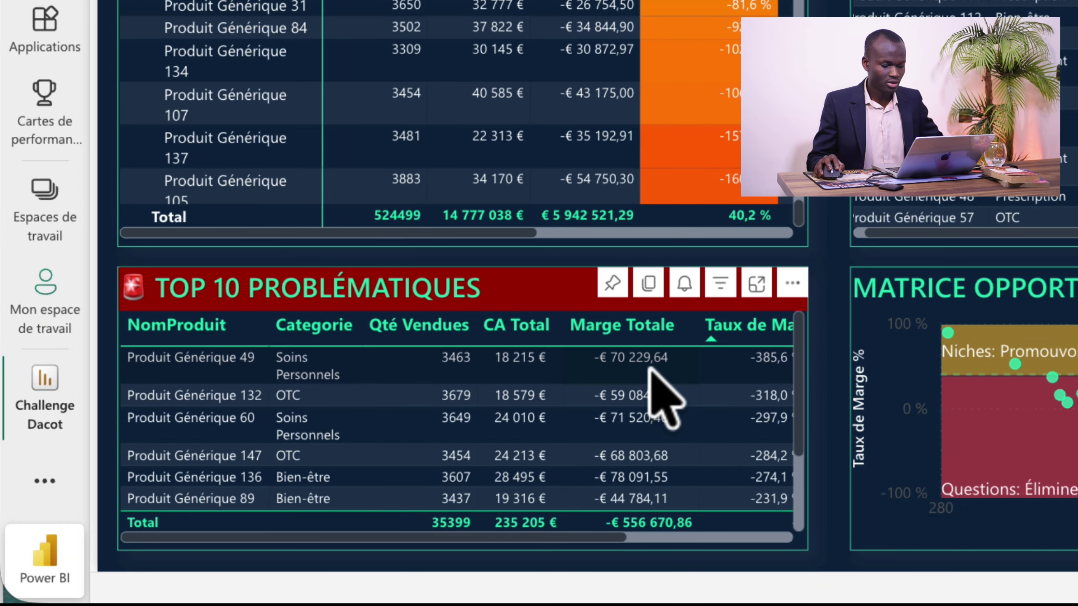
scroll(650, 368, right, 2)
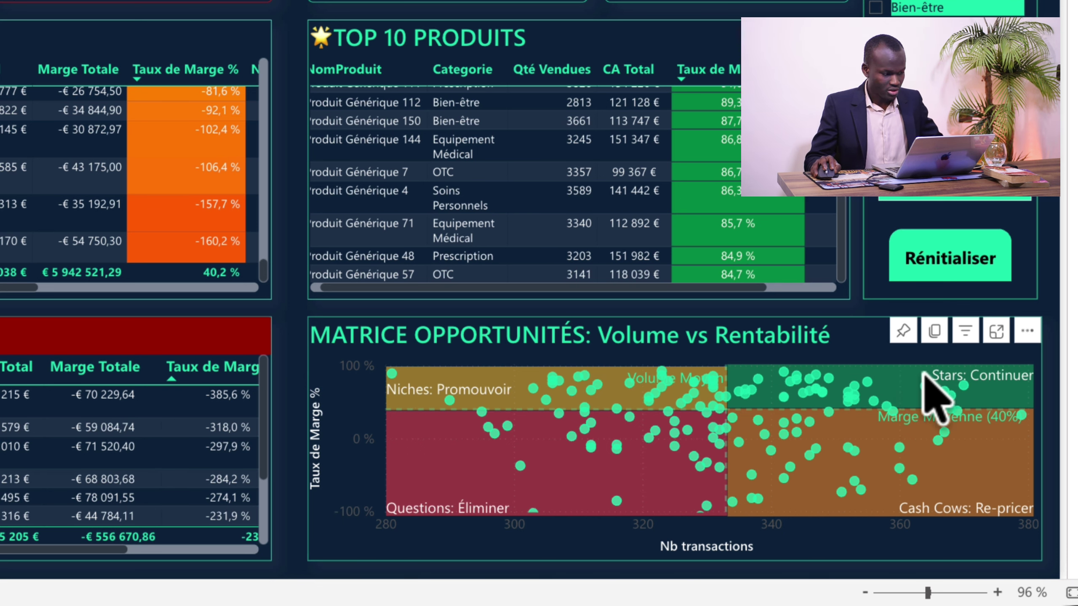
- Cross-filter the page by the isolated product near 300 transactions in the matrix's Questions: Éliminer quadrant and inspect its figures in the tables
mouse_move(922, 384)
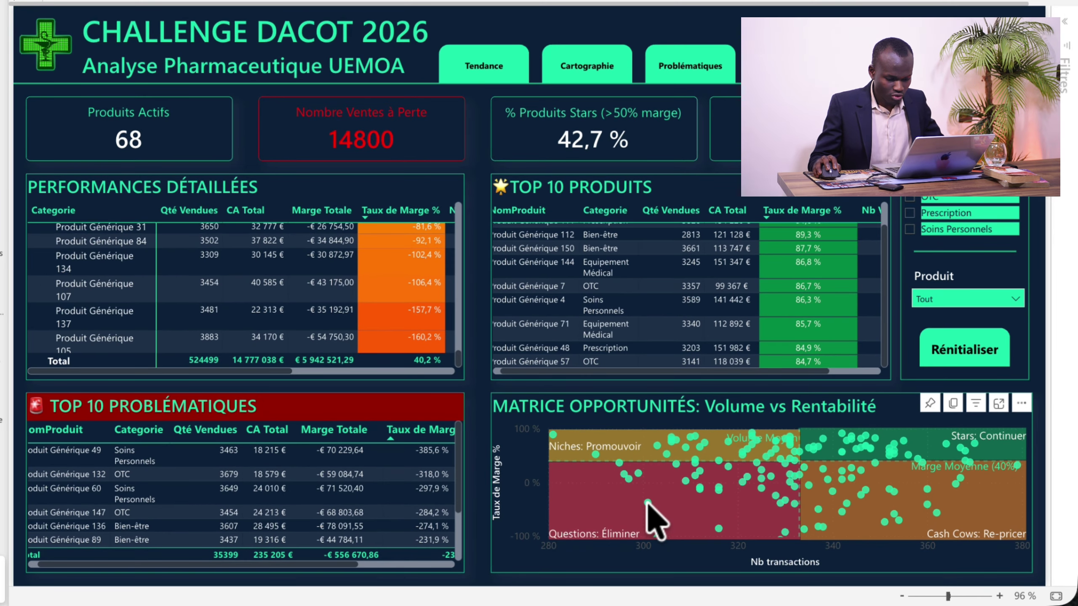
click(647, 502)
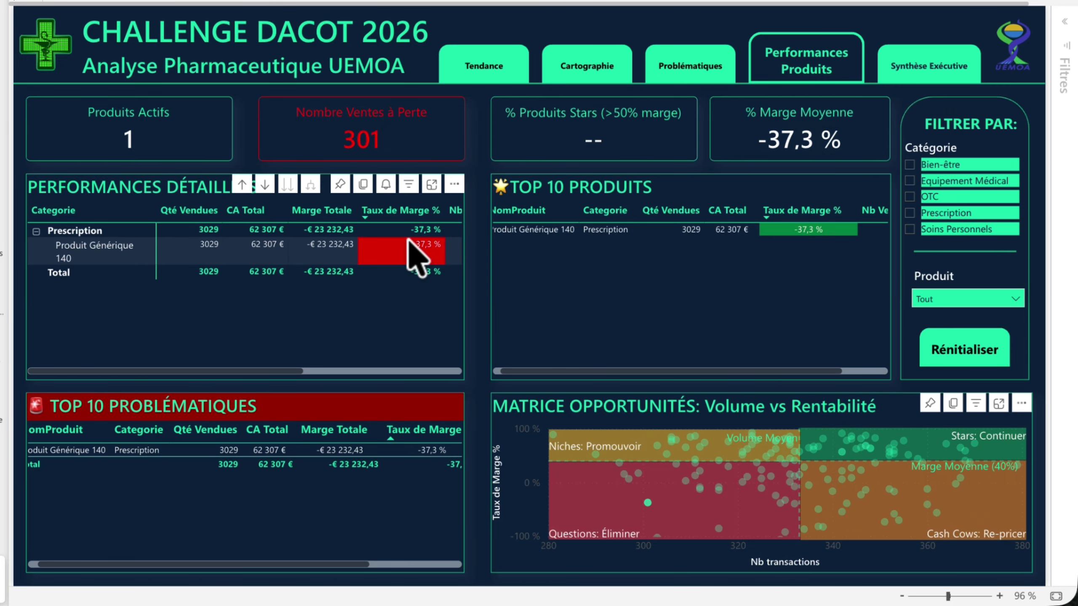
scroll(407, 243, right, 1)
scroll(412, 253, right, 1)
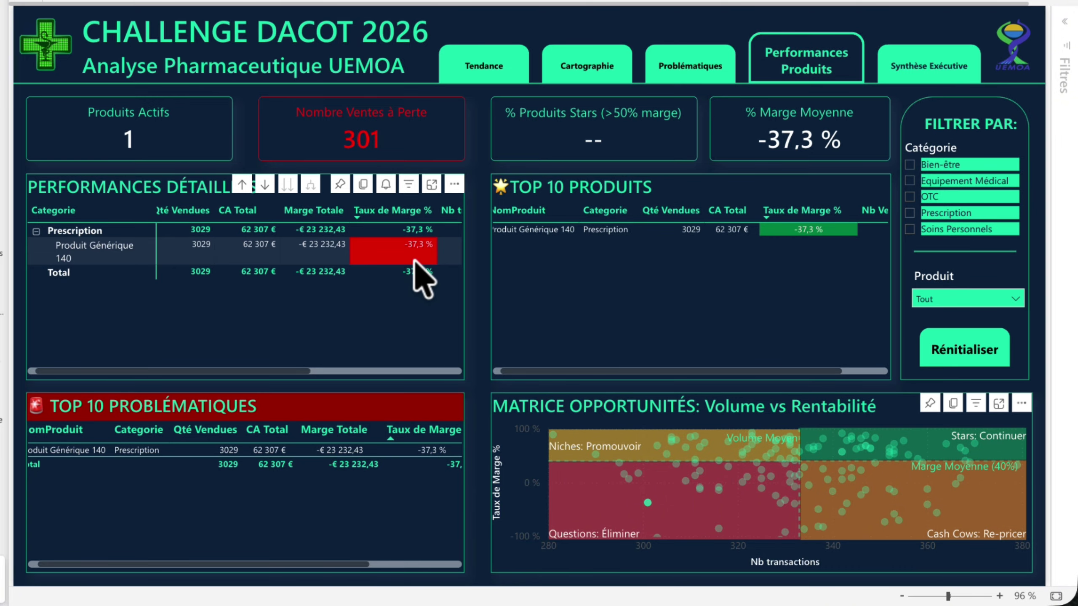
scroll(418, 276, right, 1)
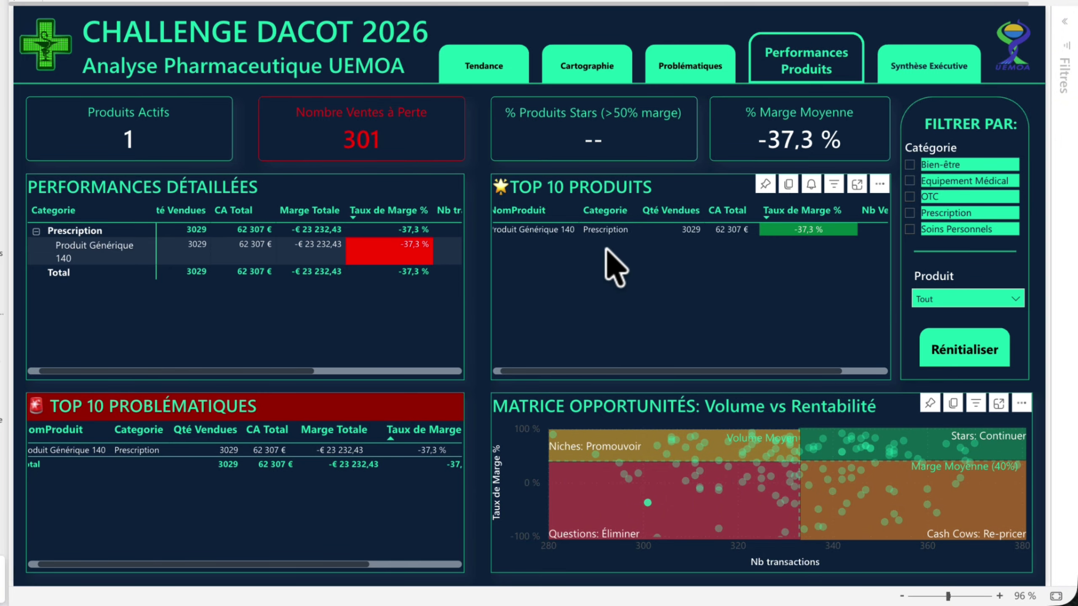
scroll(600, 240, left, 2)
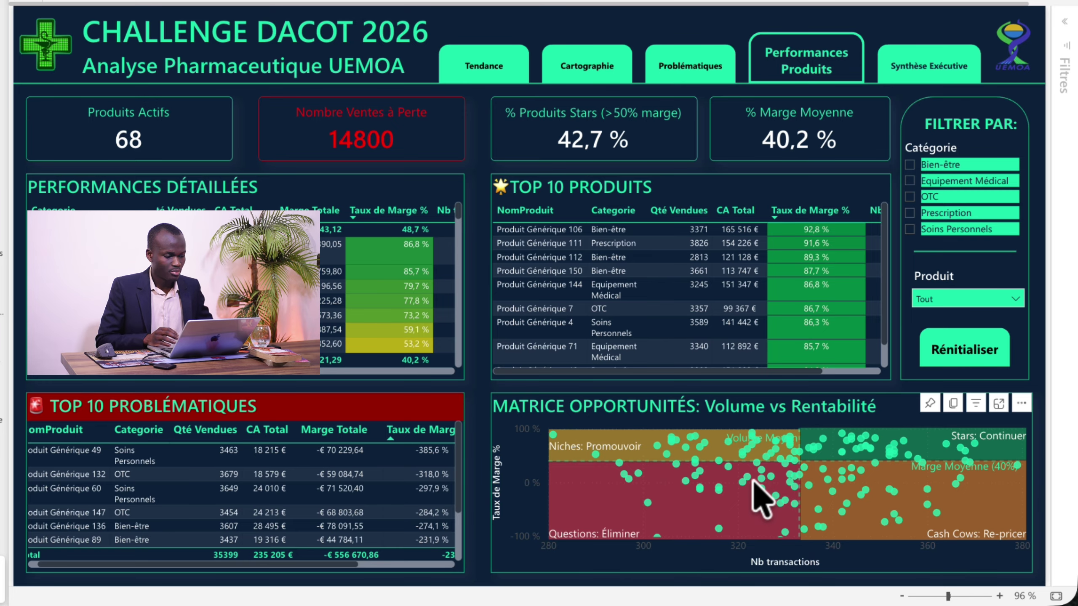
- Open the Problématiques page and examine the loss distribution by category, the promotion conclusion and the current versus potential margin gauge
click(702, 74)
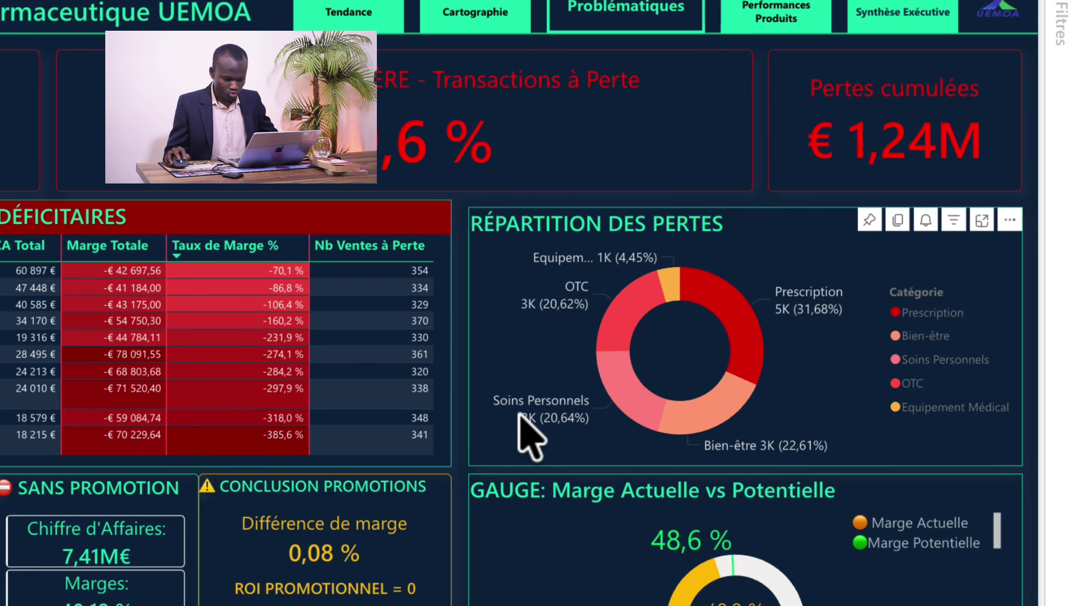
mouse_move(559, 410)
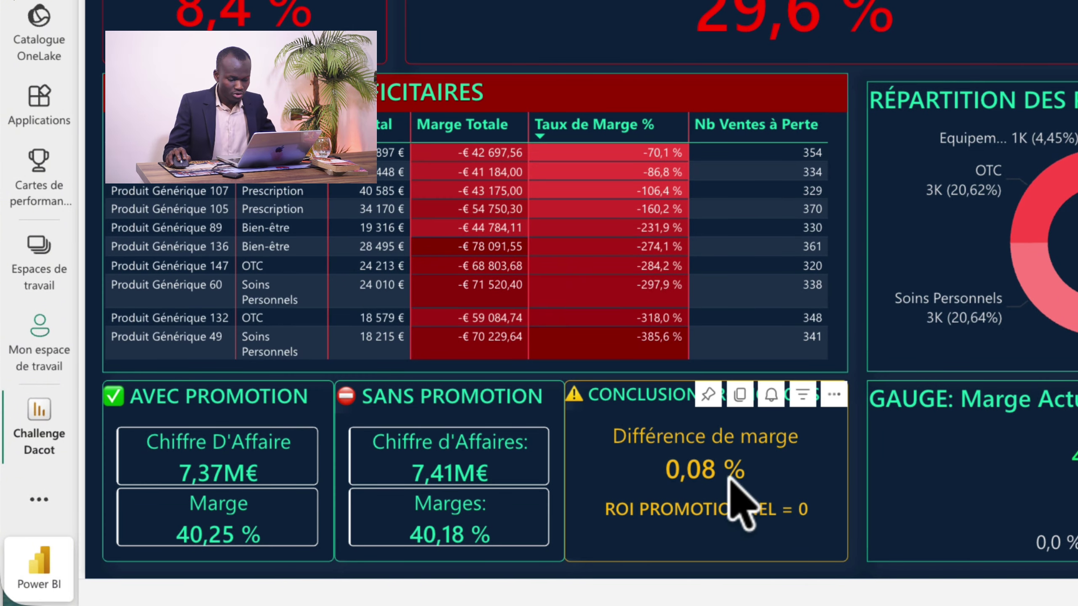
mouse_move(823, 474)
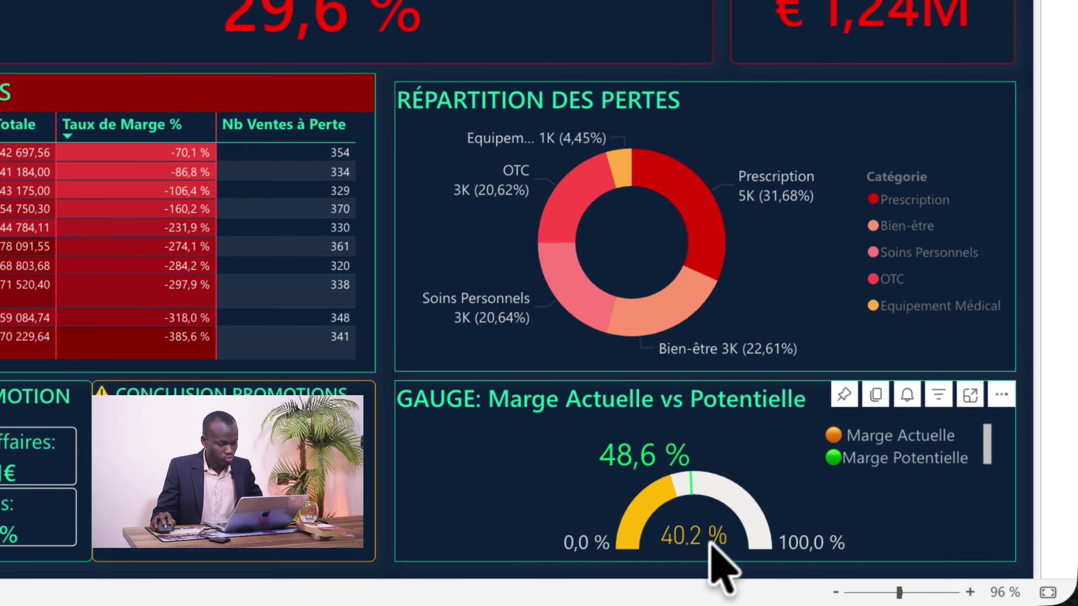
mouse_move(711, 545)
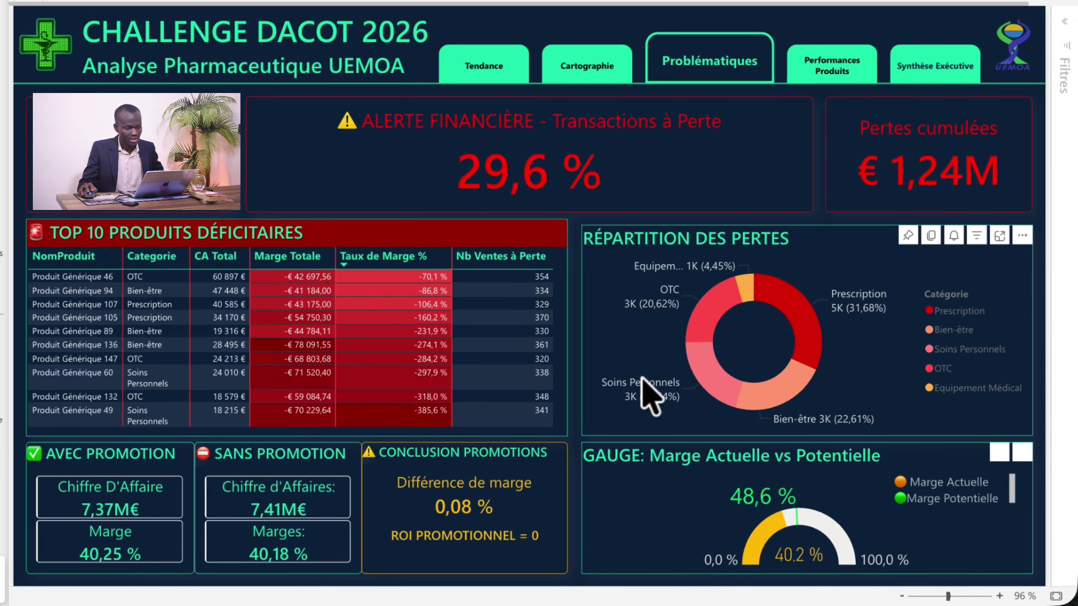
mouse_move(655, 375)
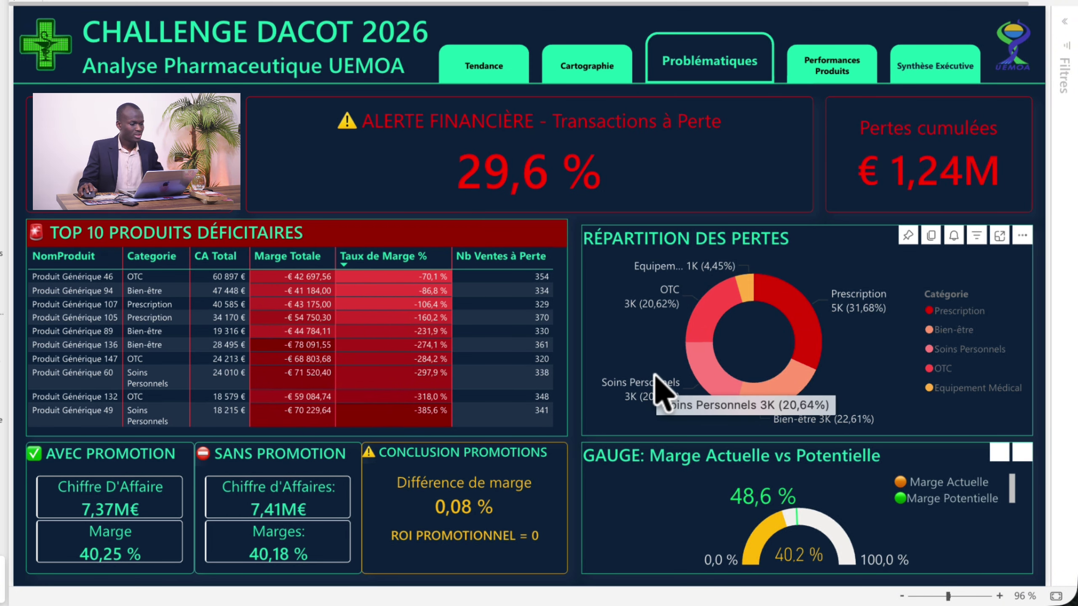
- Open the Cartographie page and examine the country sales bubbles on the map from Niger across to Sénégal
click(582, 81)
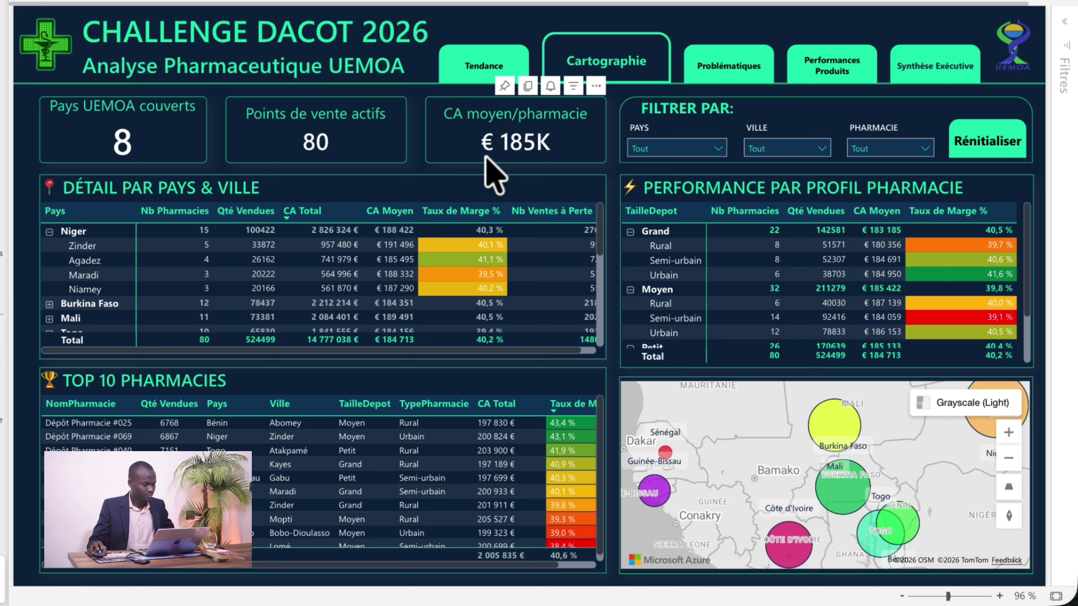
drag(984, 495, 891, 503)
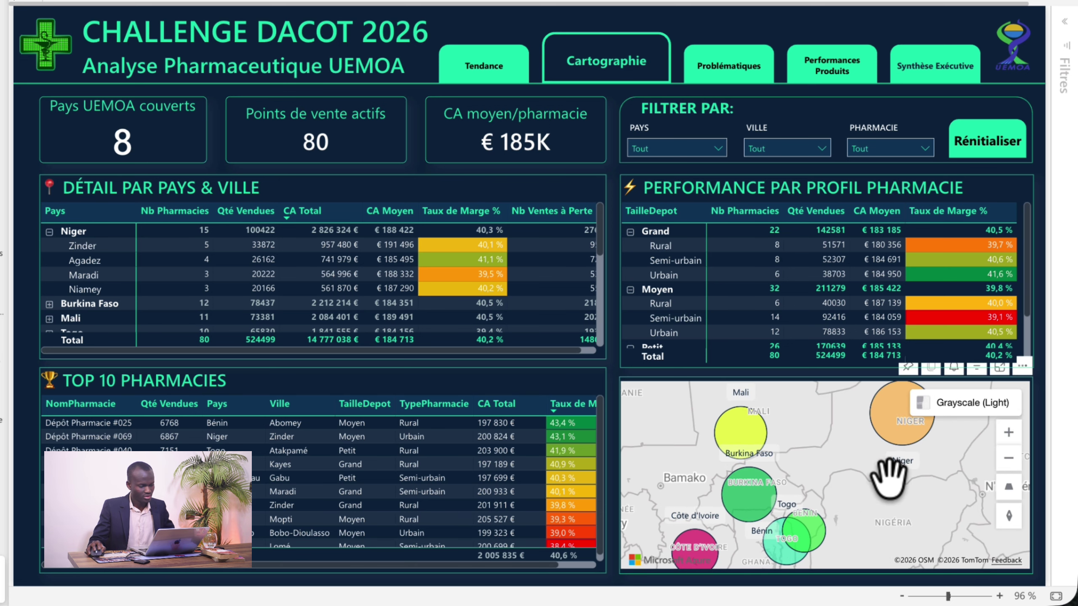
drag(845, 477, 863, 495)
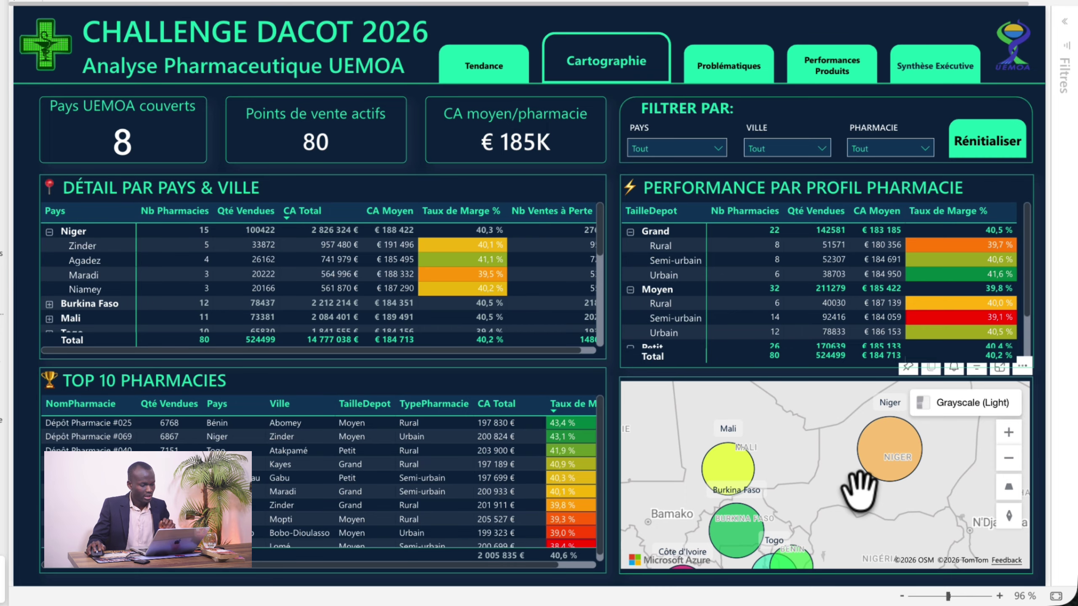
scroll(858, 491, down, 1)
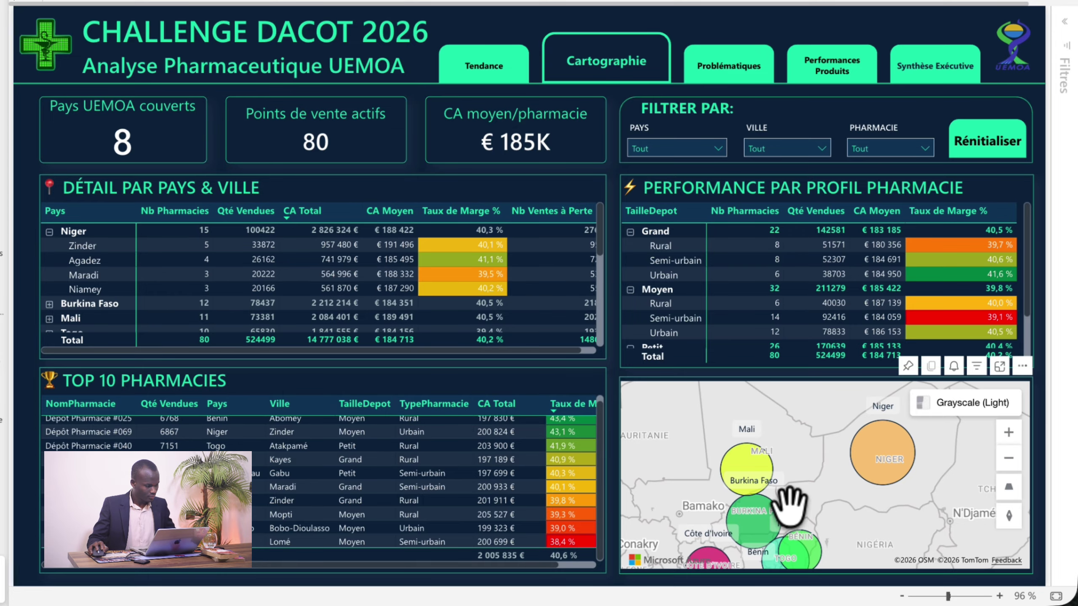
drag(818, 534, 830, 445)
drag(694, 484, 791, 514)
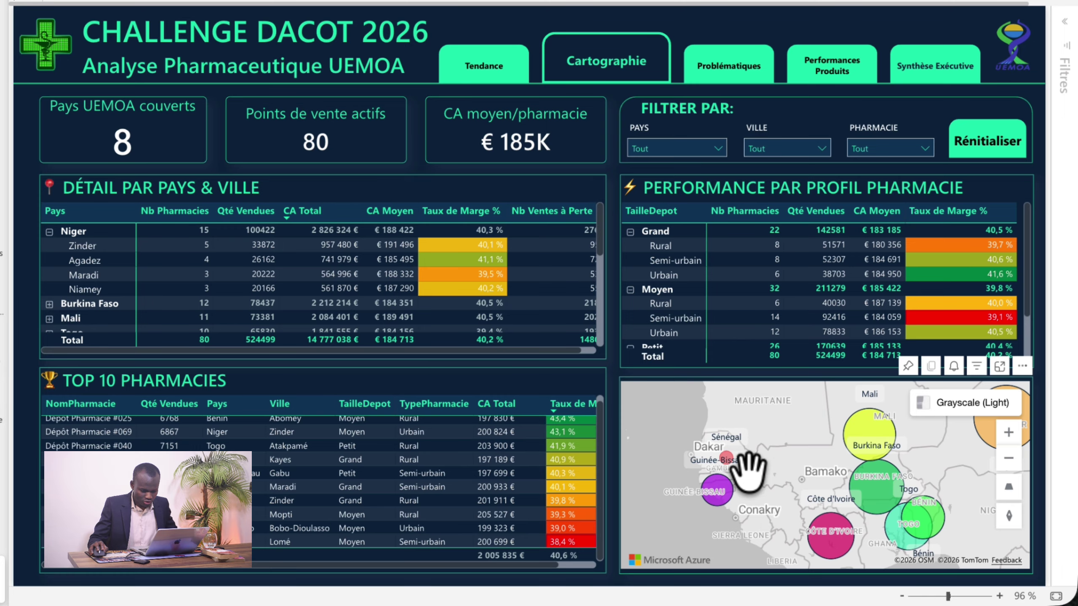
- Cross-filter the Cartographie page by the Sénégal bubble on the map and inspect its cities and pharmacies
scroll(717, 459, up, 2)
scroll(734, 445, up, 2)
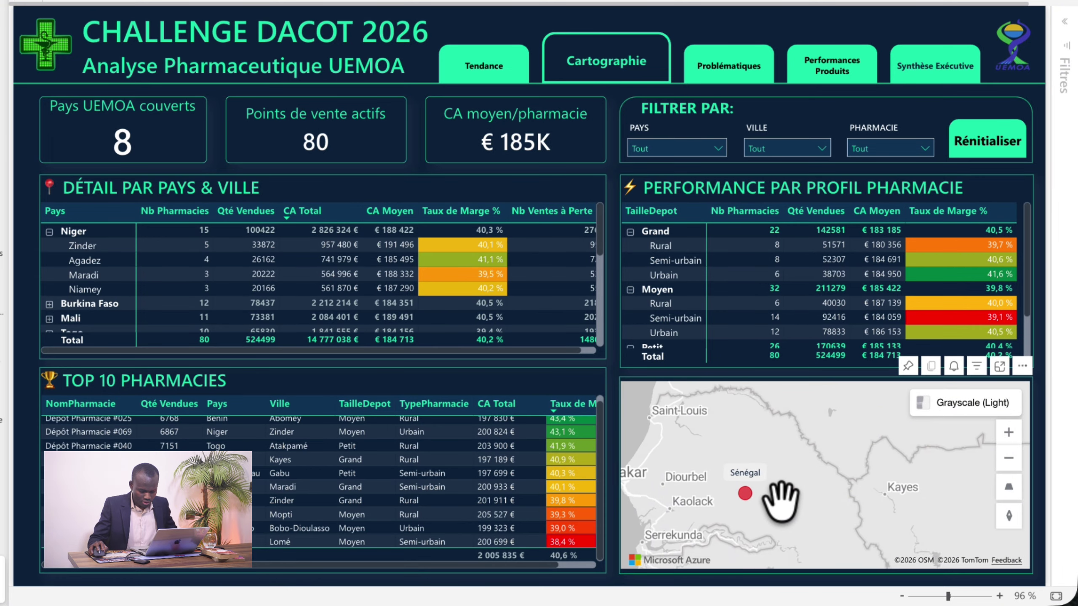
click(743, 505)
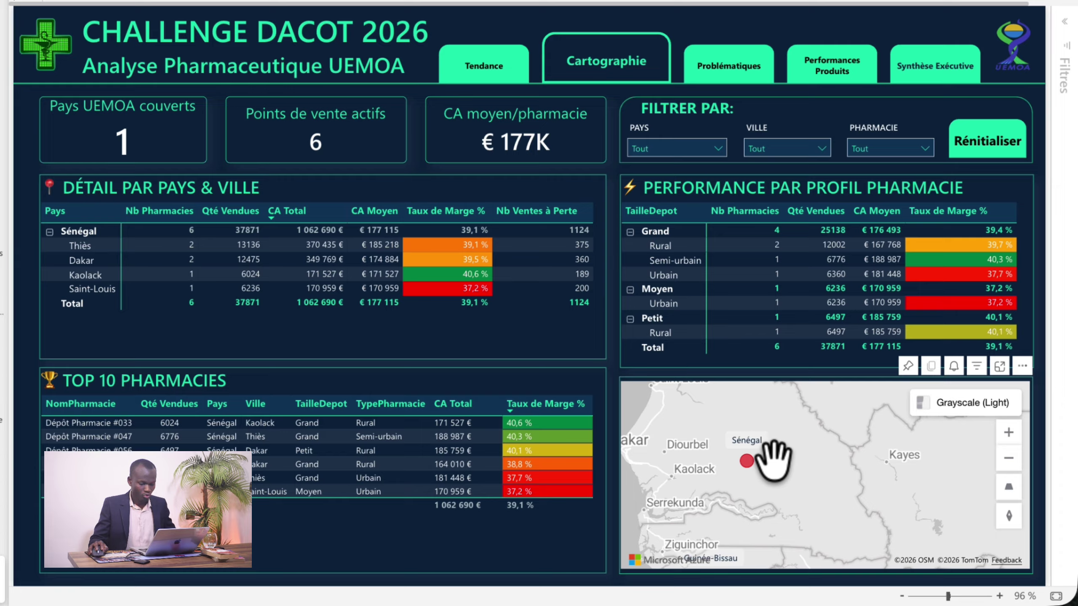
- Cross-filter the page by the Niger bubble on the map, inspect its figures, and clear the selection
drag(766, 462, 789, 495)
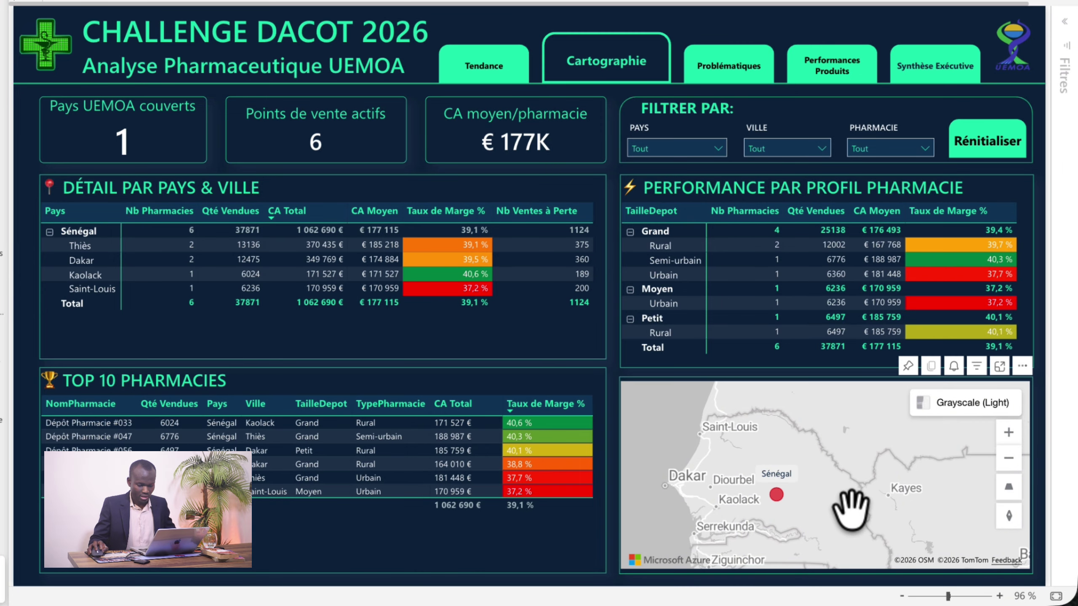
scroll(849, 511, down, 3)
drag(902, 526, 787, 462)
scroll(777, 467, down, 1)
drag(924, 473, 873, 496)
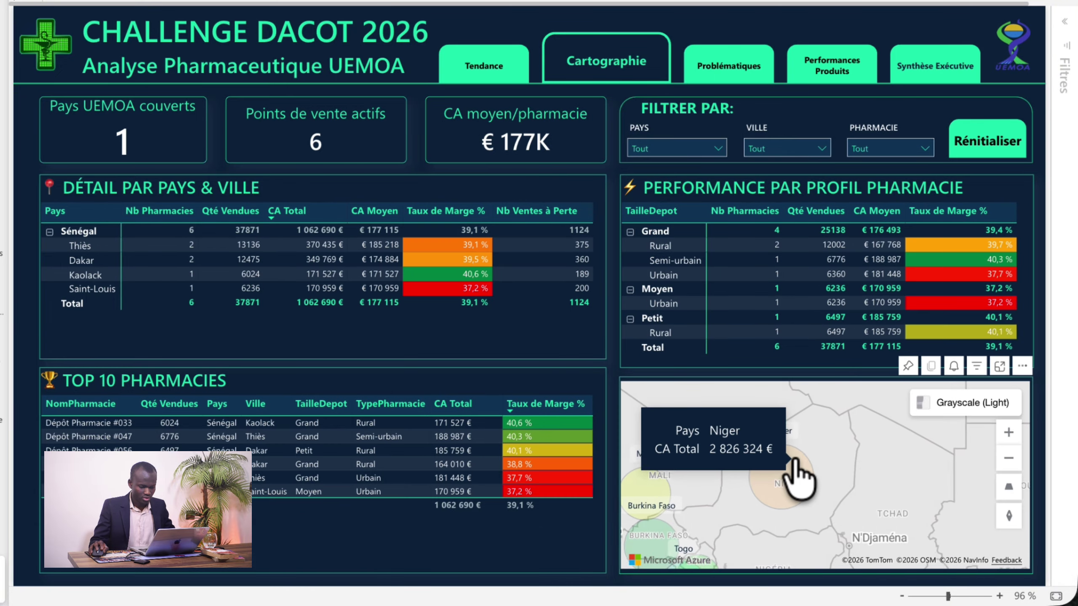
click(790, 483)
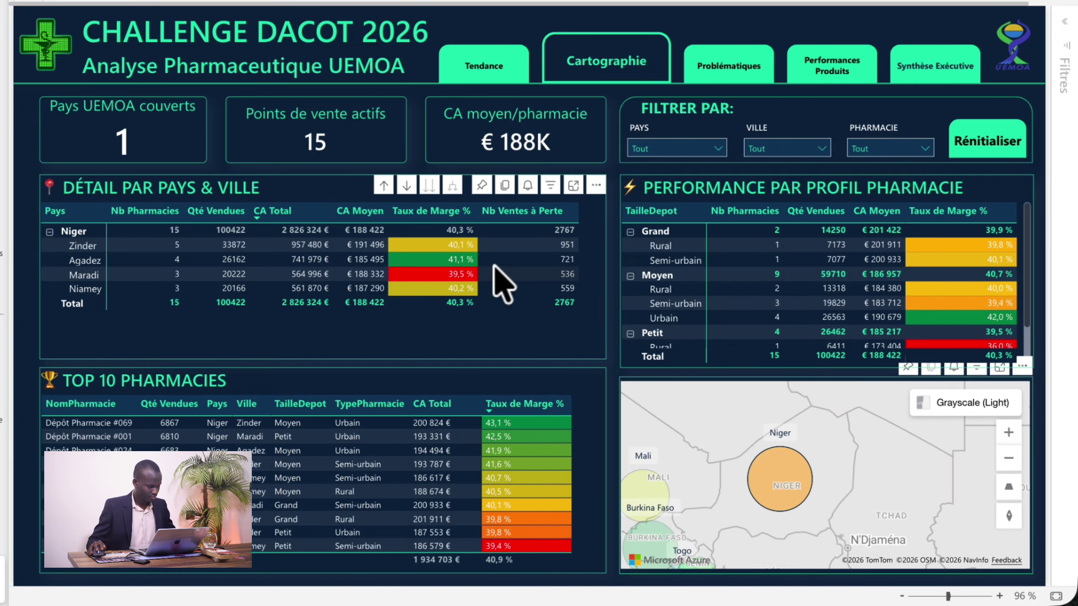
click(783, 488)
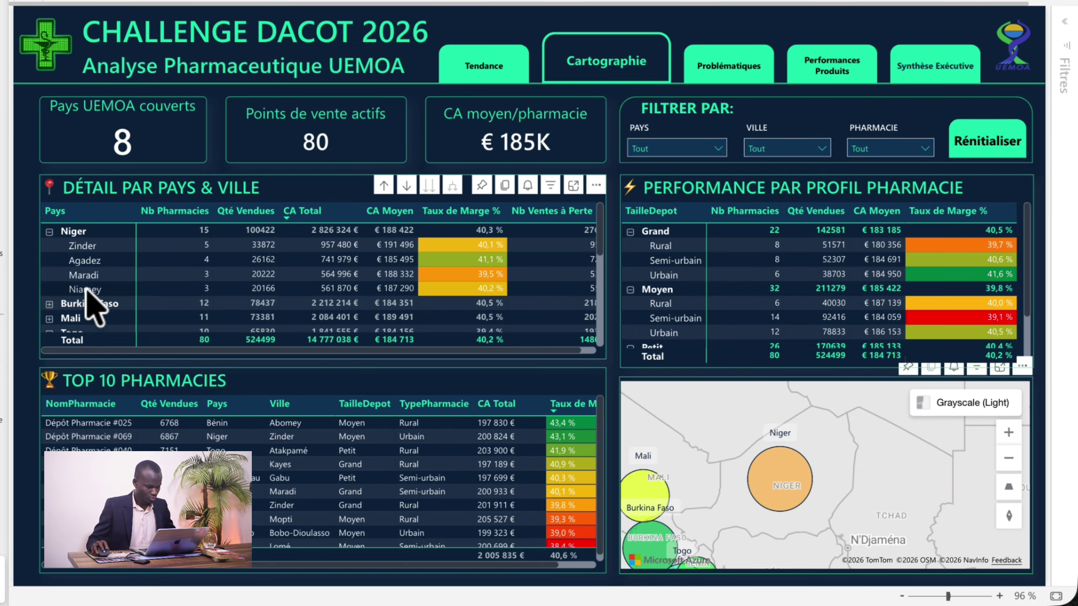
- Expand Guinée-Bissau in the Détail par Pays & Ville table to show its cities
scroll(92, 303, down, 6)
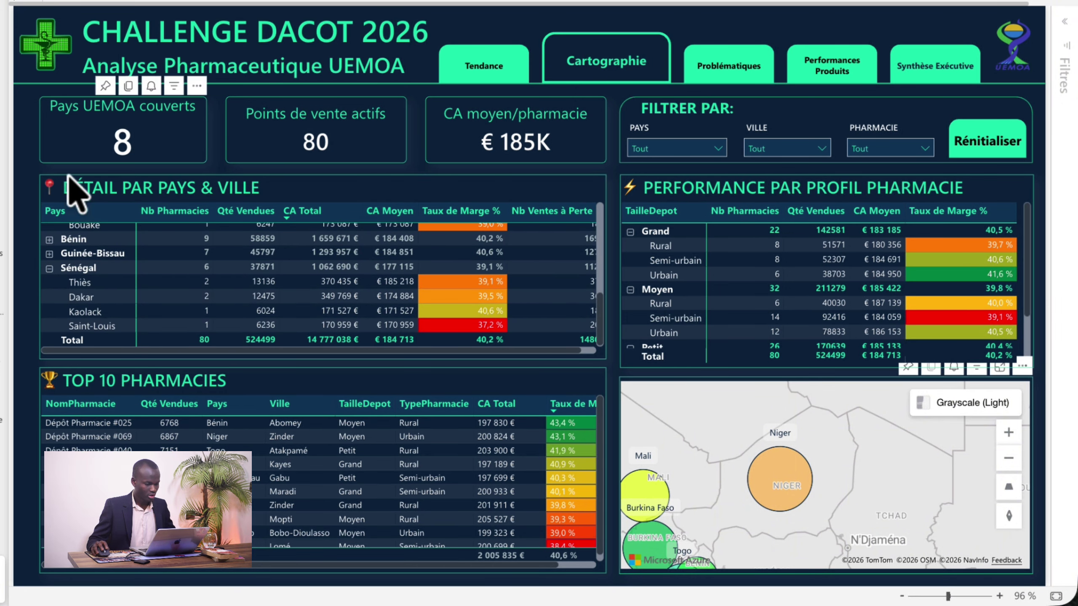
click(50, 255)
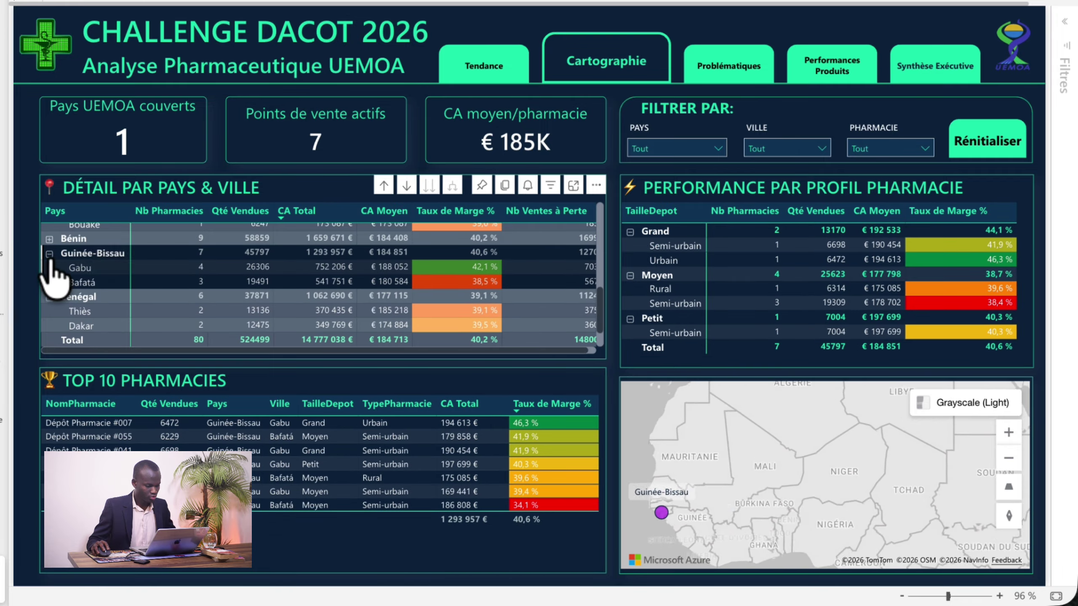
click(49, 253)
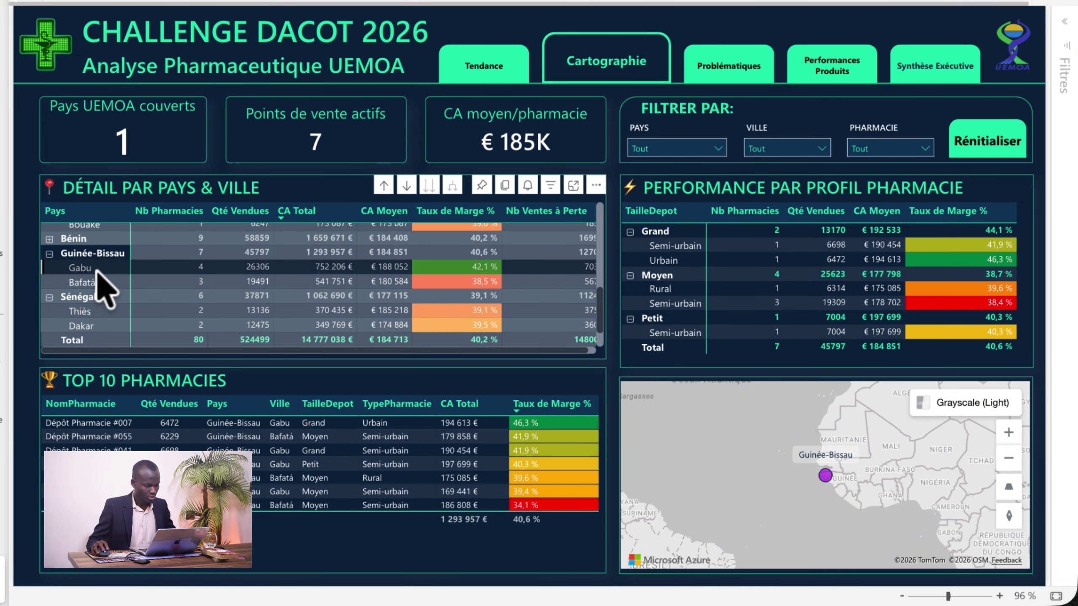
- Cross-filter the page in turn by Gabu, Bafatá and Sénégal from the country table, and collapse Sénégal's city rows
click(97, 268)
scroll(97, 269, down, 1)
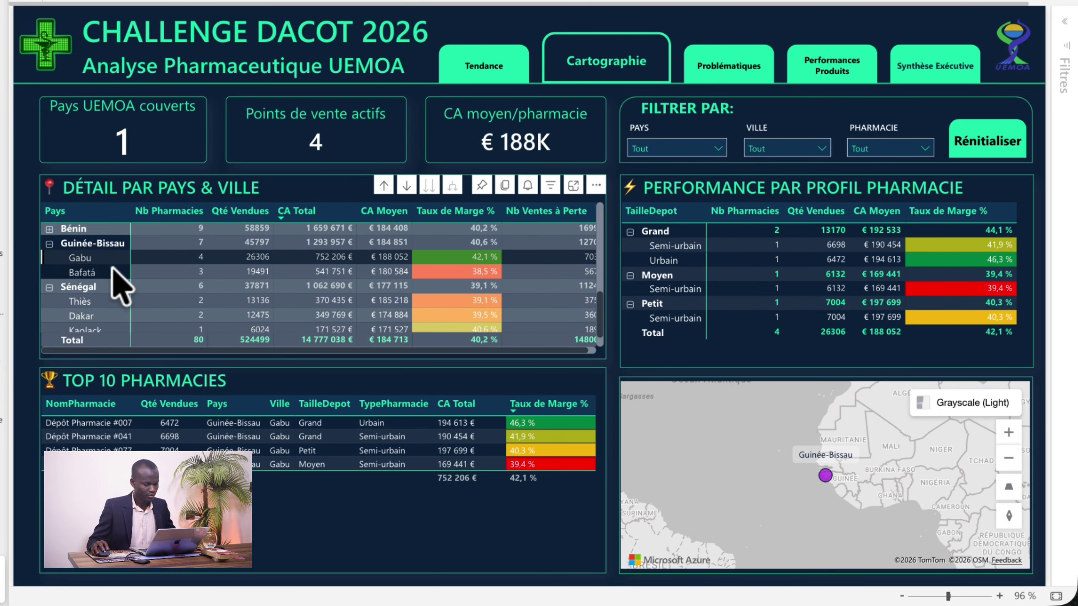
click(102, 268)
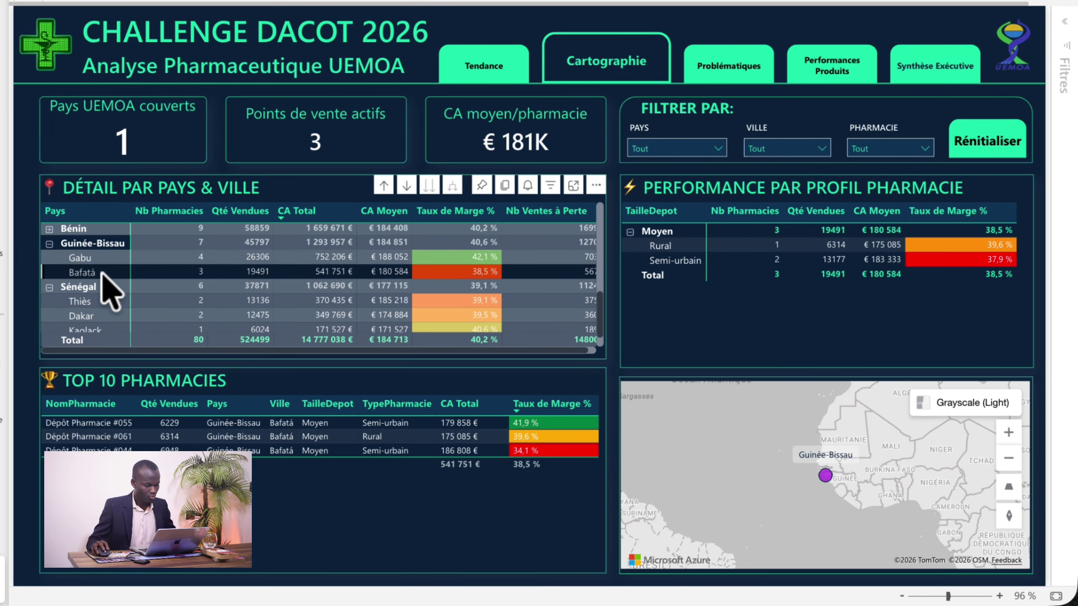
click(102, 288)
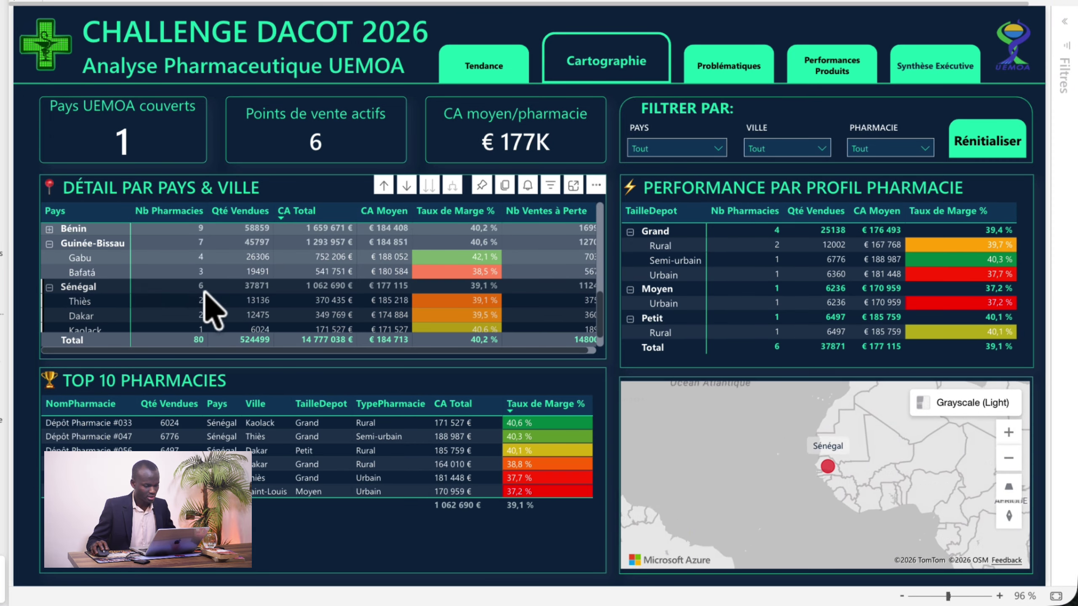
click(51, 289)
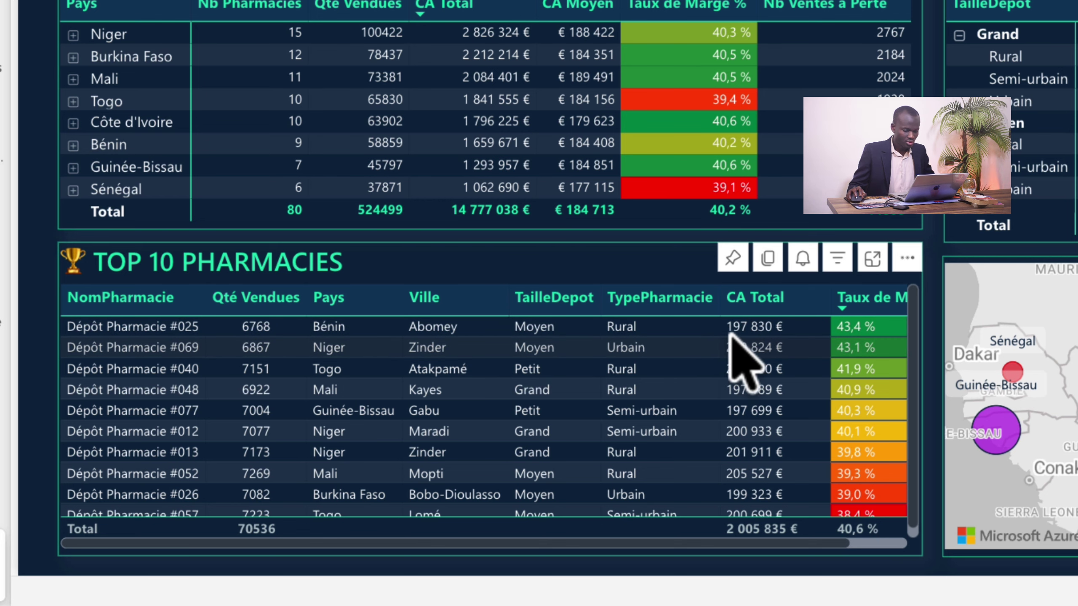
- Examine all rows and columns of the Top 10 Pharmacies table, including pharmacy size, type, total revenue and margin rate
scroll(763, 328, right, 3)
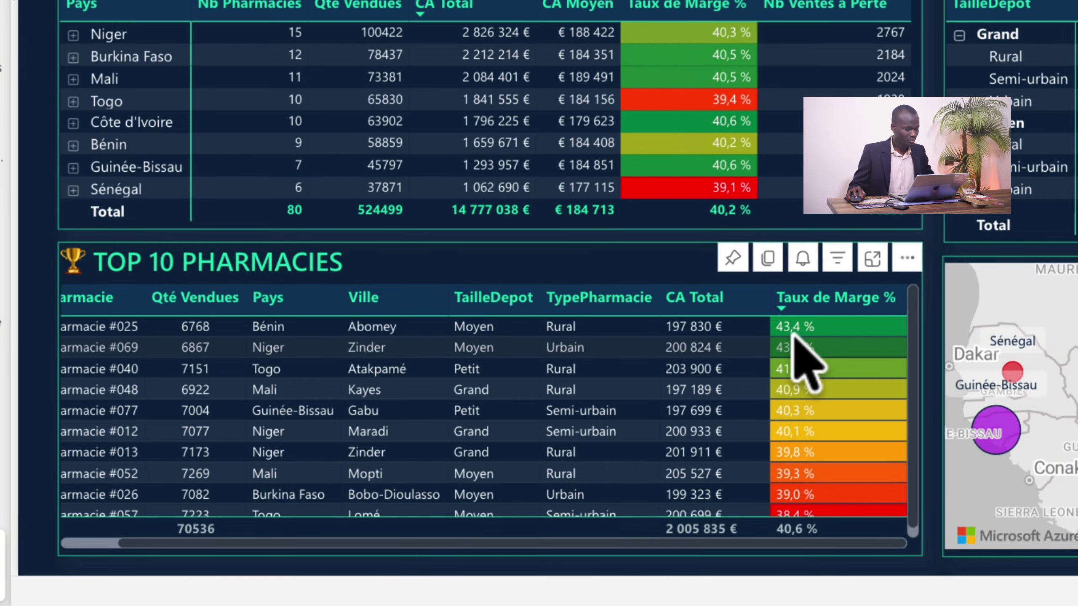
scroll(356, 340, left, 3)
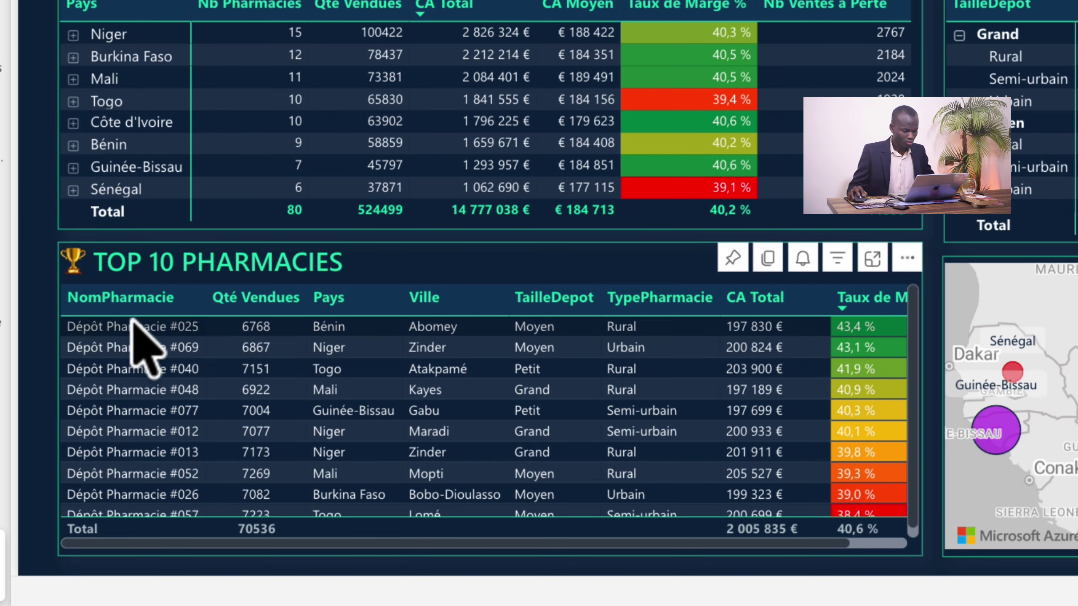
scroll(203, 359, down, 1)
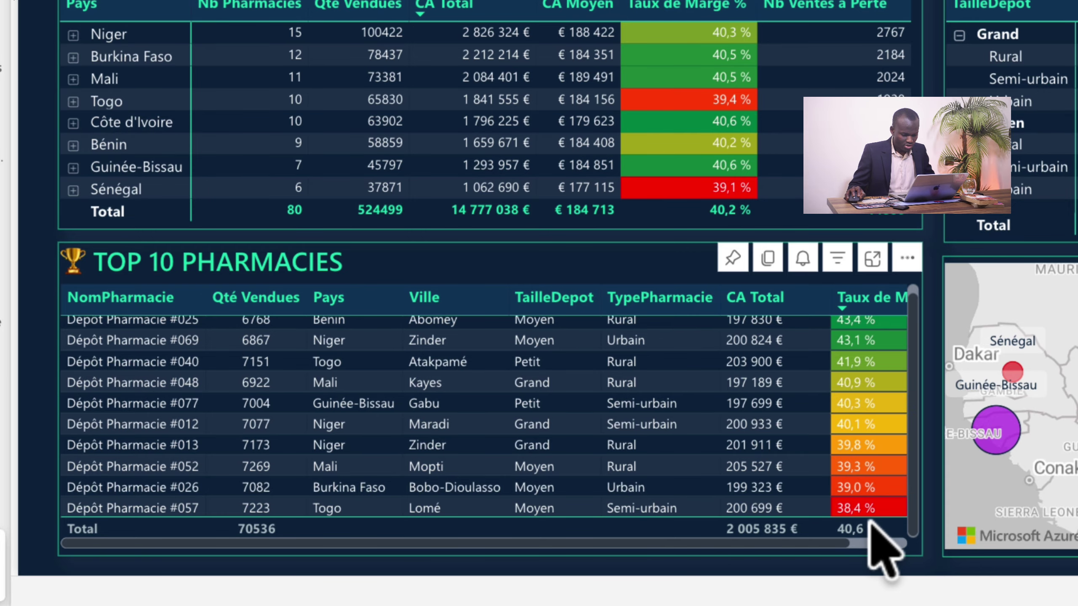
scroll(853, 525, right, 3)
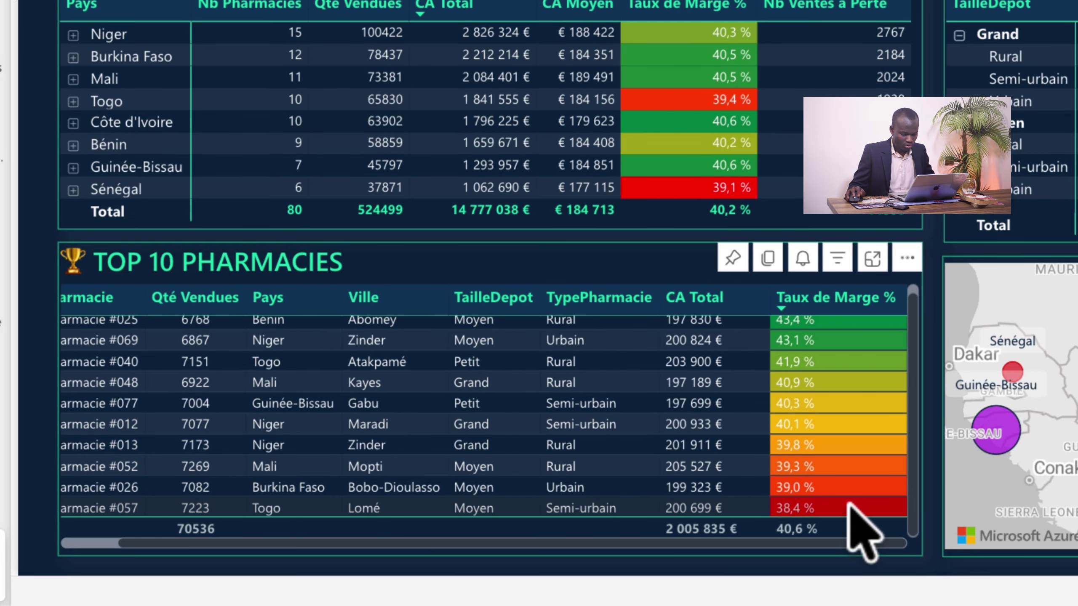
scroll(843, 510, left, 3)
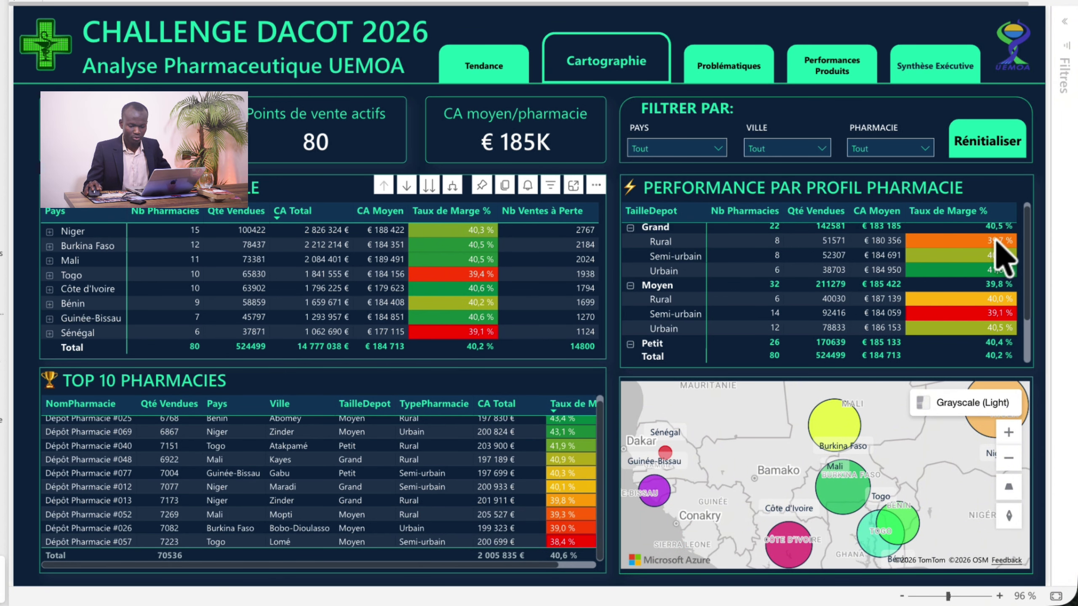
- Examine the margin rates of the Grand, Moyen and Petit depots in the Performance par Profil Pharmacie table
scroll(999, 248, down, 2)
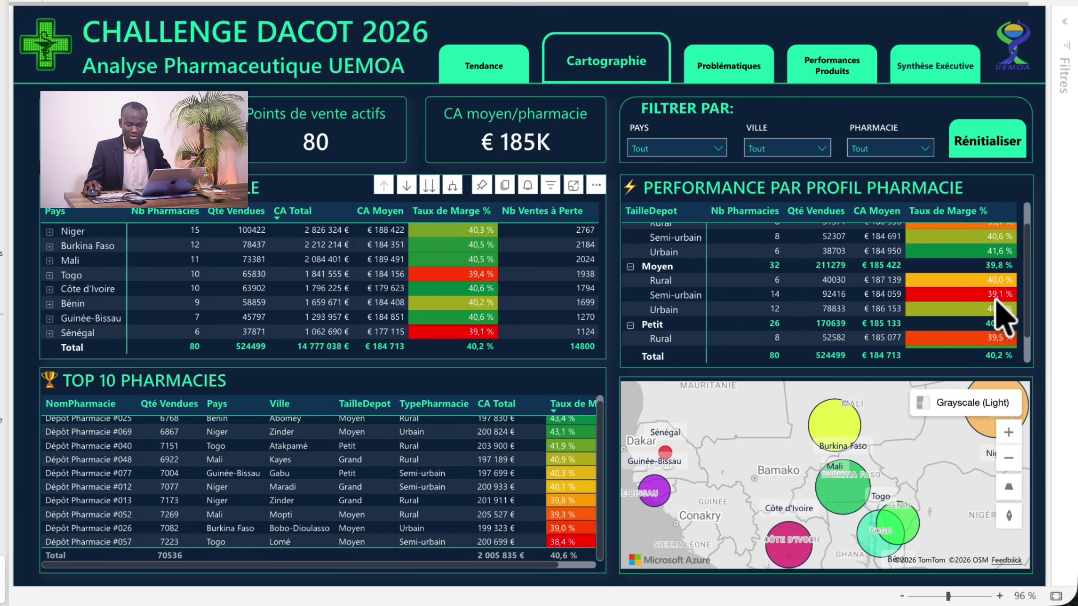
scroll(1006, 315, up, 1)
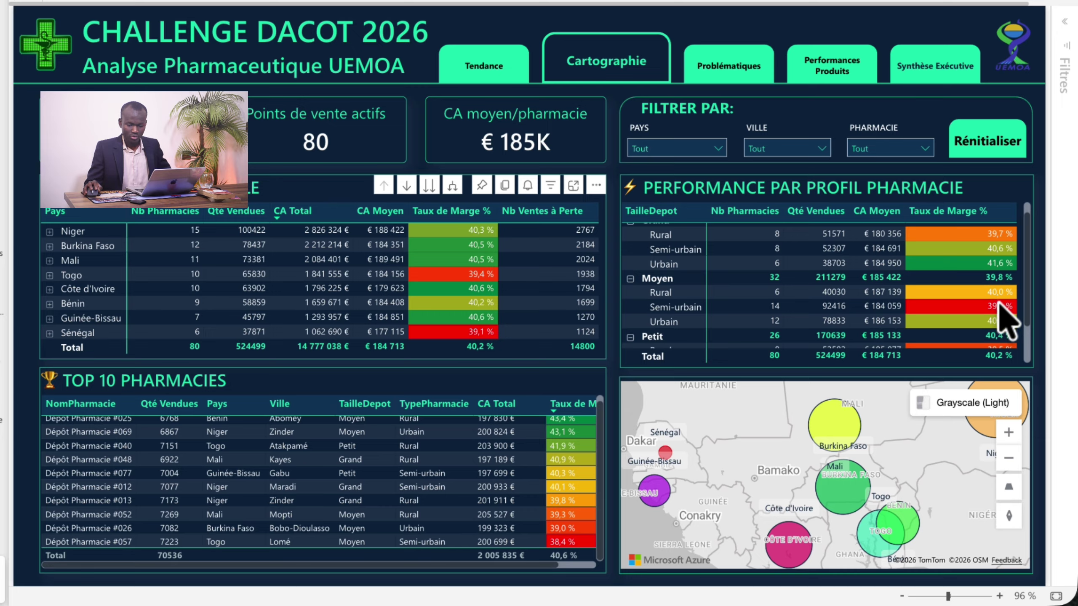
scroll(914, 301, up, 1)
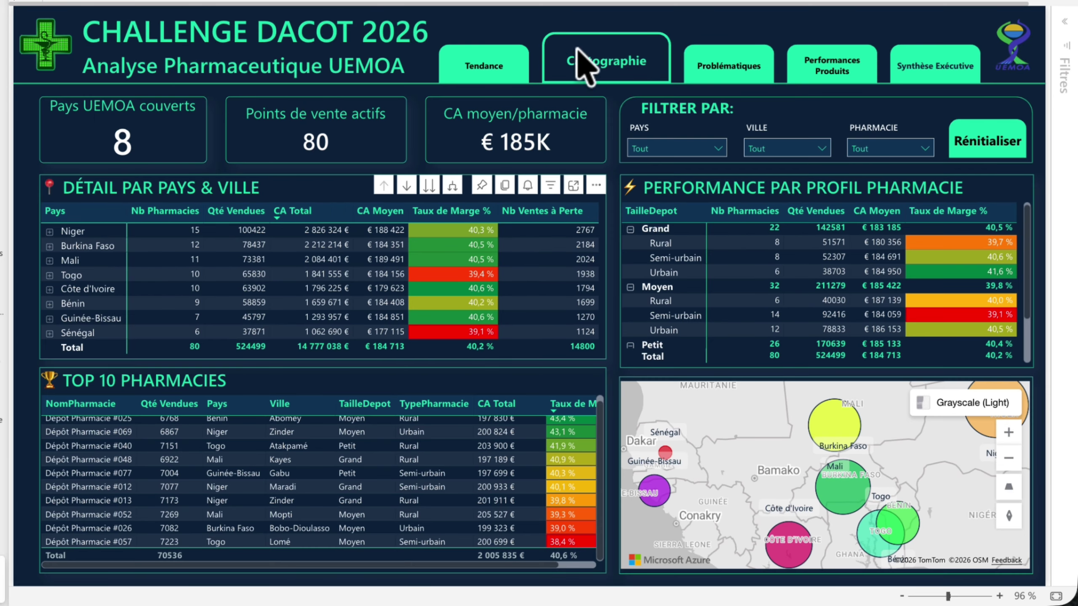
- Open the Tendance & Recommandations page and examine the year-over-year growth, the active versus discontinued catalogue and the written recommendations
ctrl+click(493, 66)
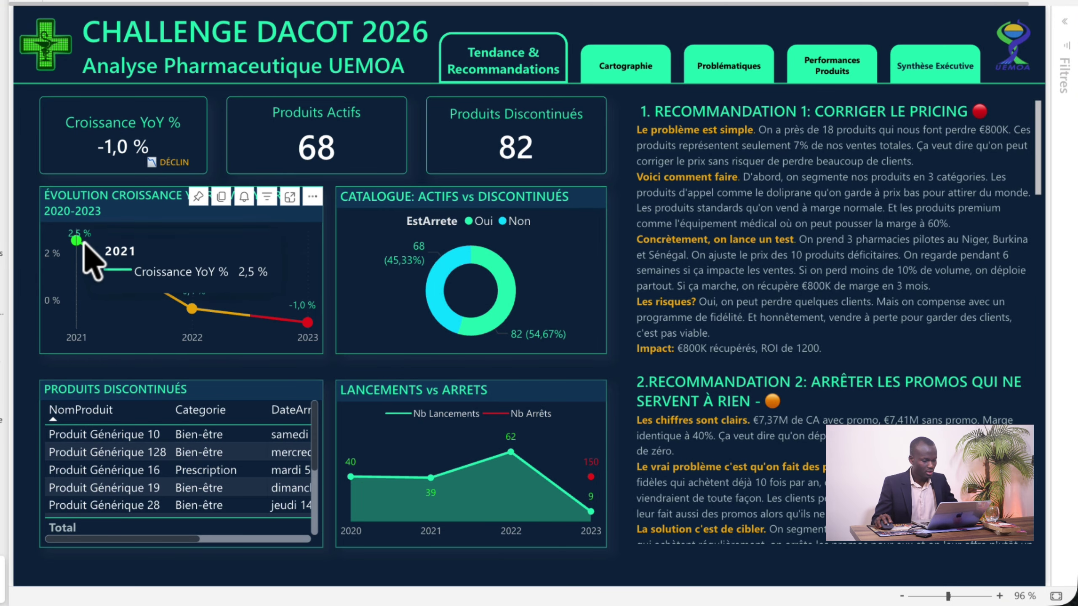
mouse_move(193, 302)
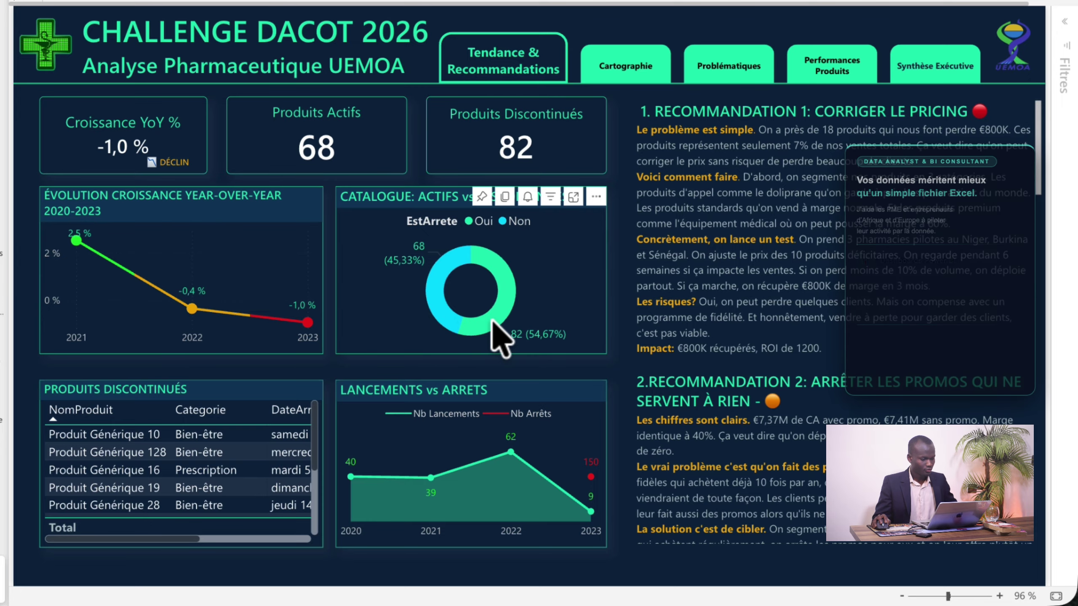
mouse_move(492, 322)
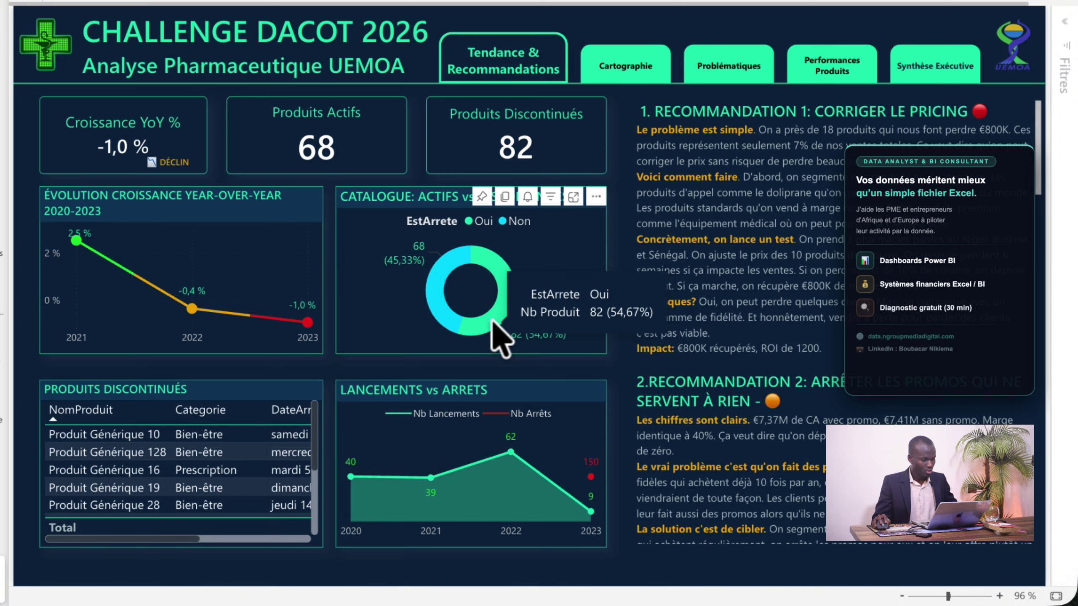
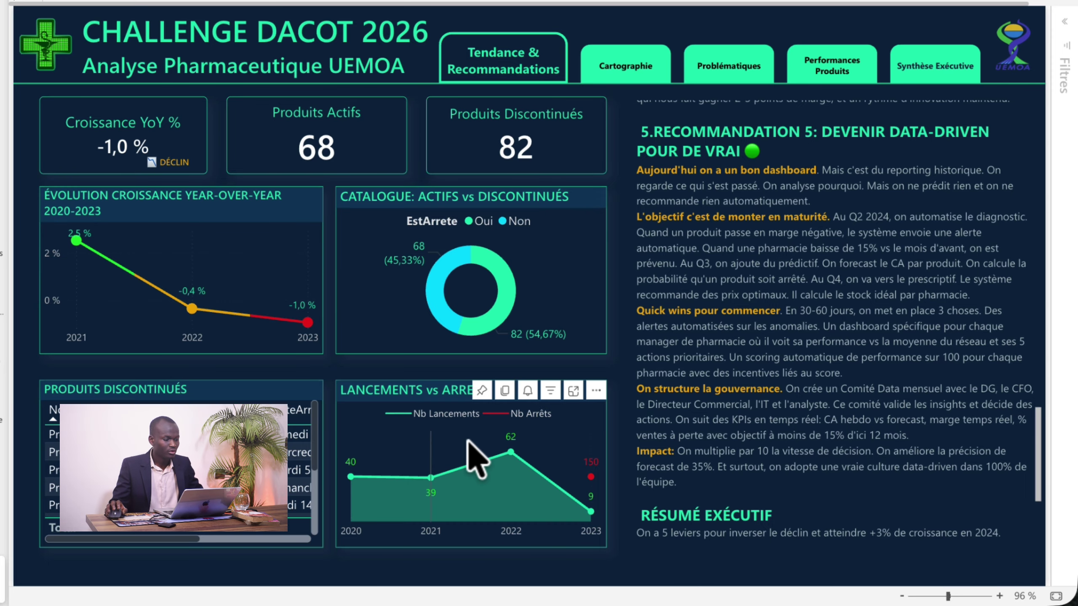
scroll(985, 391, down, 5)
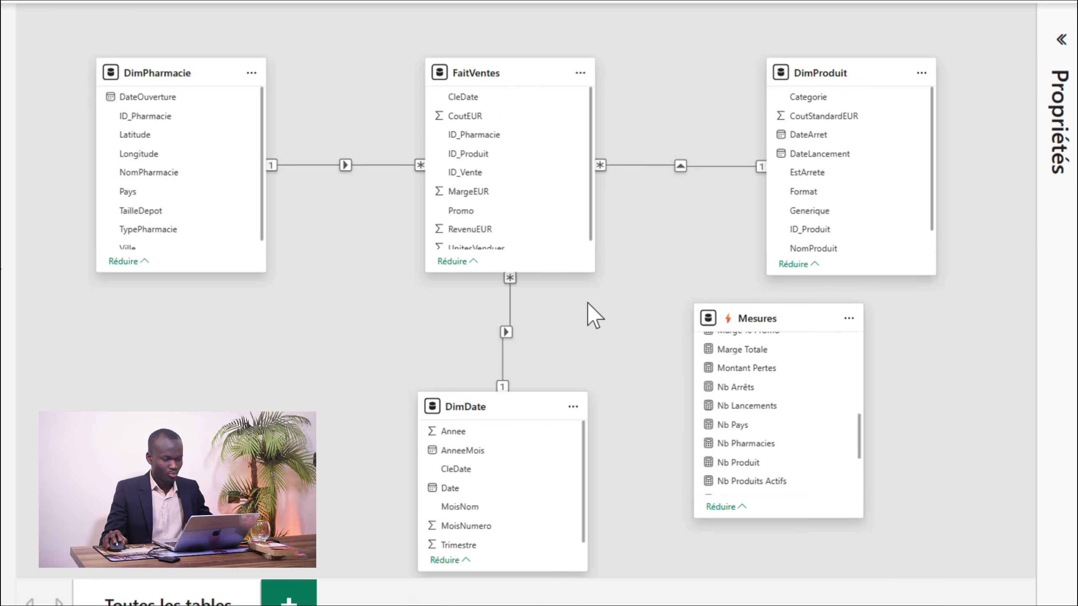
- Examine the fact and dimension tables in the data model and display the DAX formulas of % CA Perdu and Nb Produits Discontinués
mouse_move(500, 68)
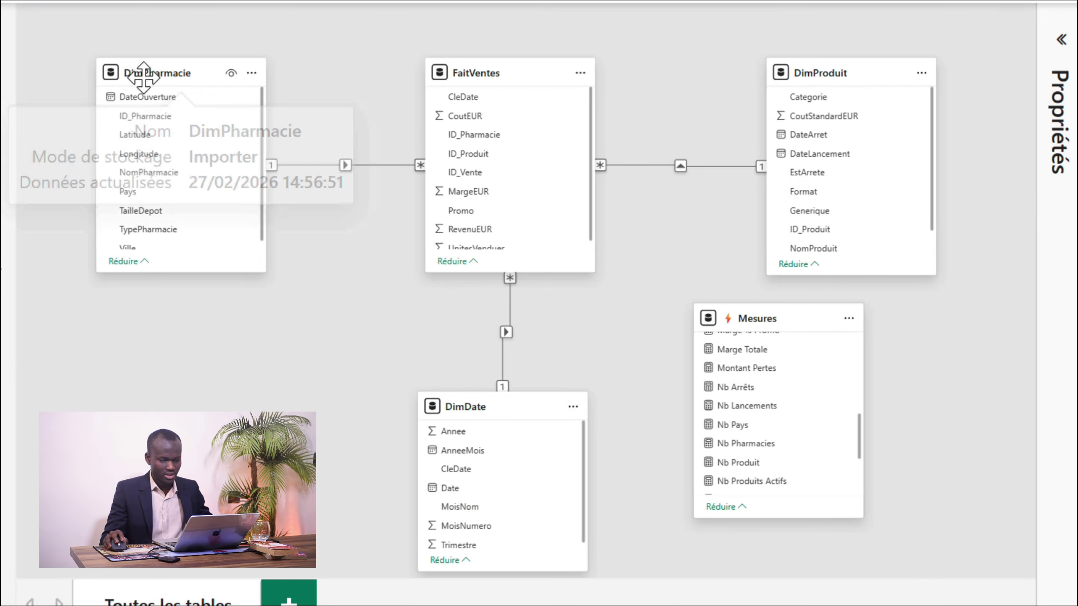
mouse_move(502, 406)
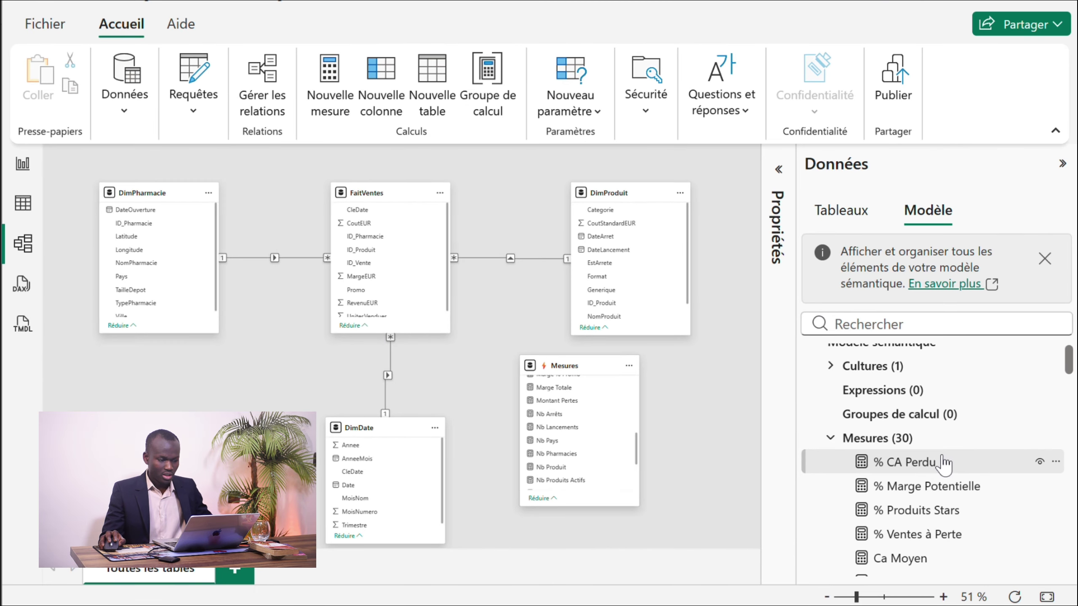
click(934, 462)
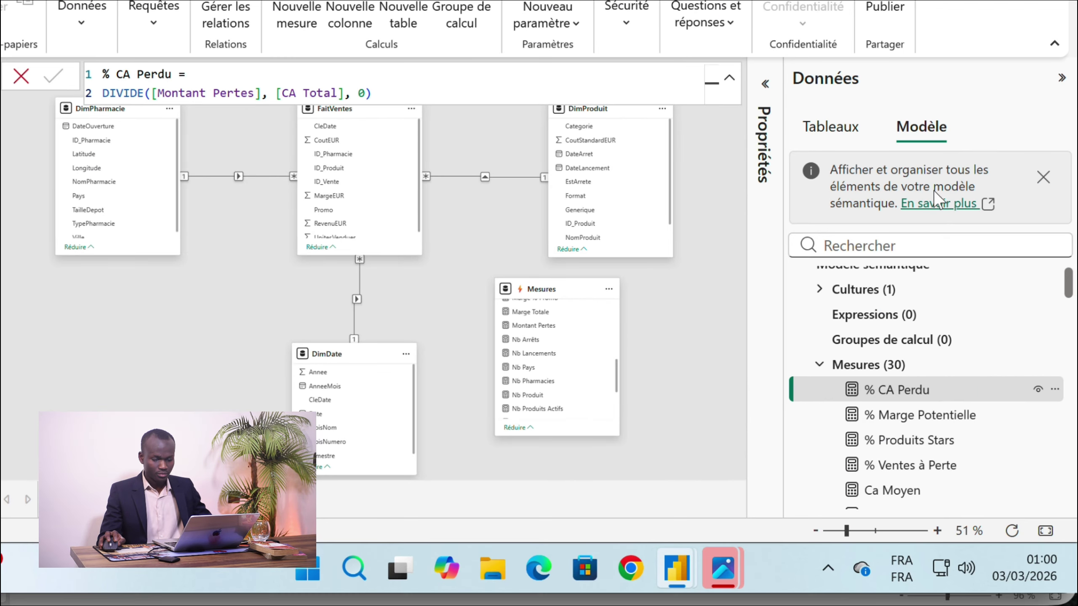
scroll(934, 403, down, 8)
click(934, 339)
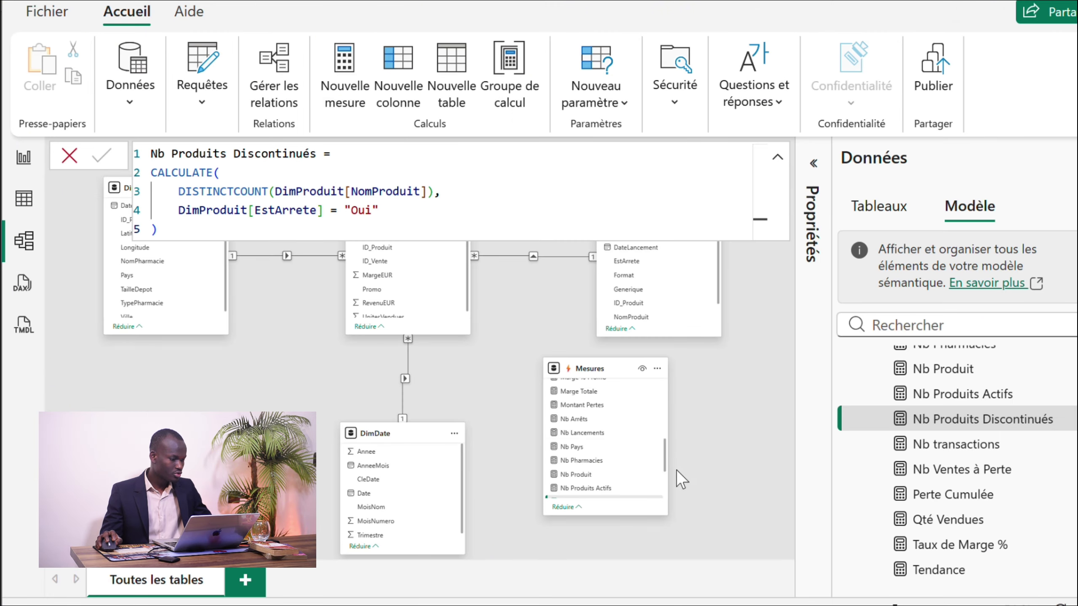
- Examine the remaining measures in the model and the columns and data profile of the FaitVentes query in Power Query Editor
scroll(650, 475, down, 3)
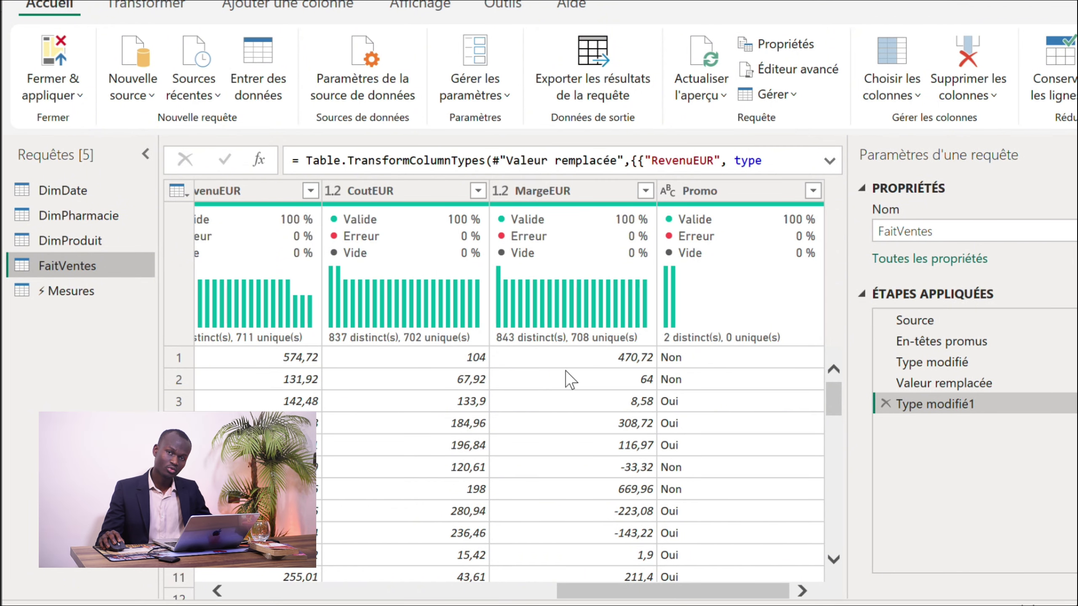
scroll(551, 394, left, 10)
scroll(551, 393, down, 3)
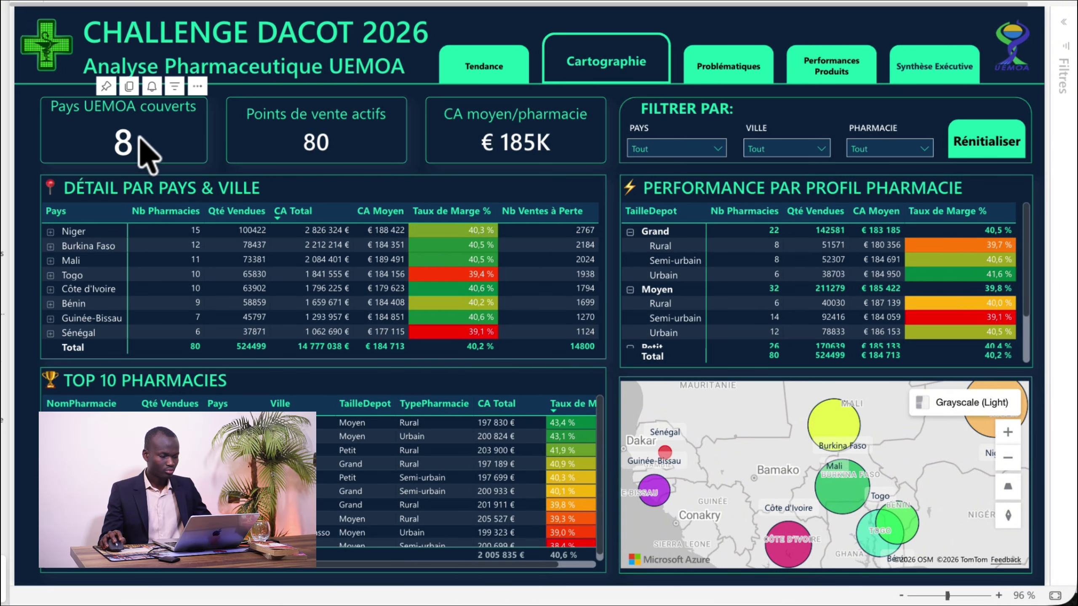
- Revisit the Tendance & Recommandations, Performances Produits and Cartographie pages of the report
click(495, 68)
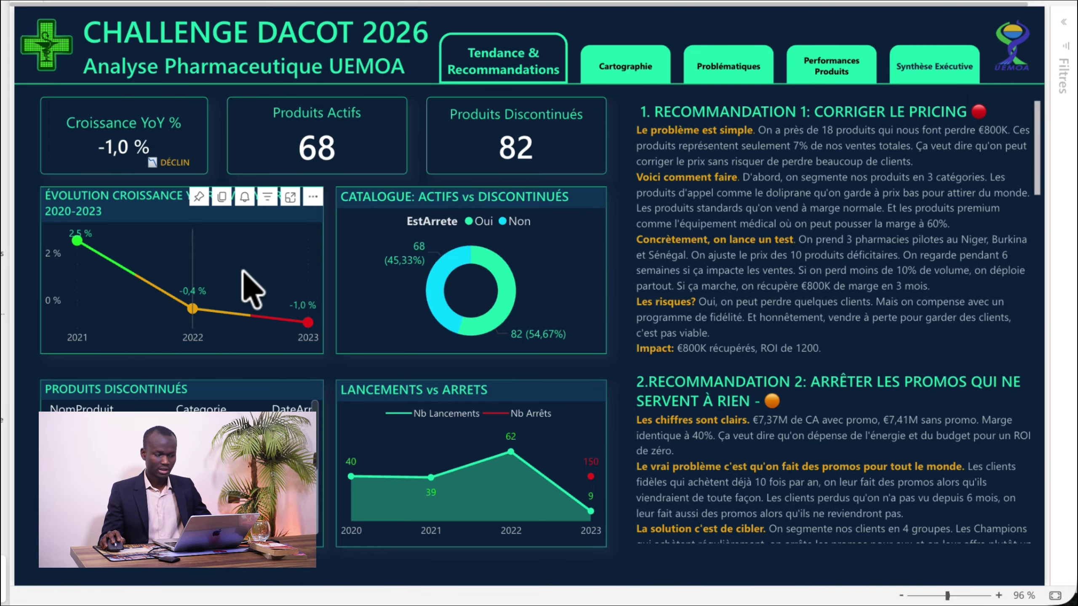
click(821, 96)
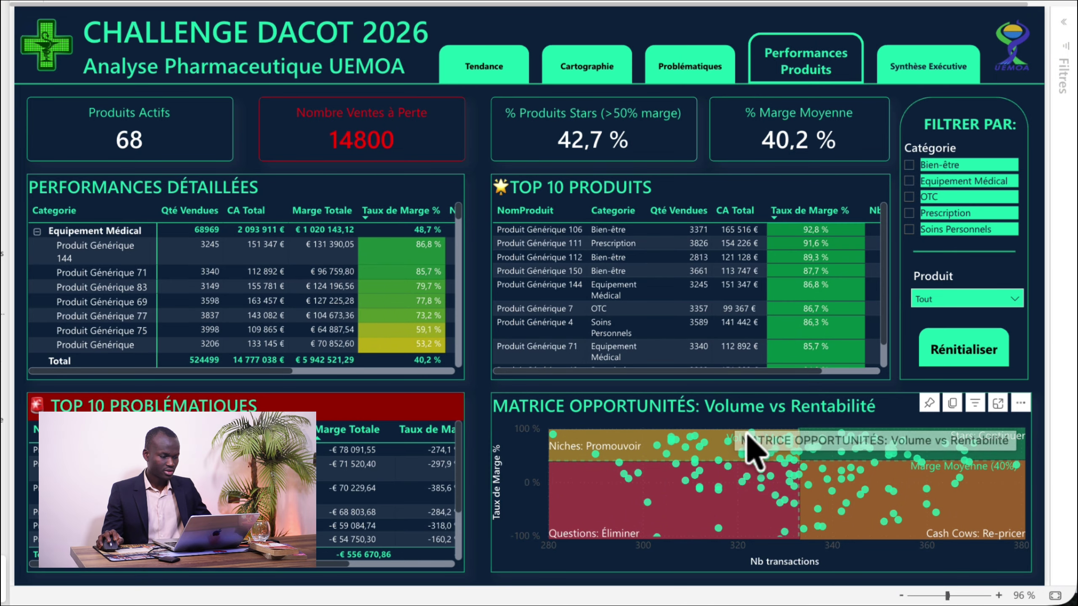
click(605, 77)
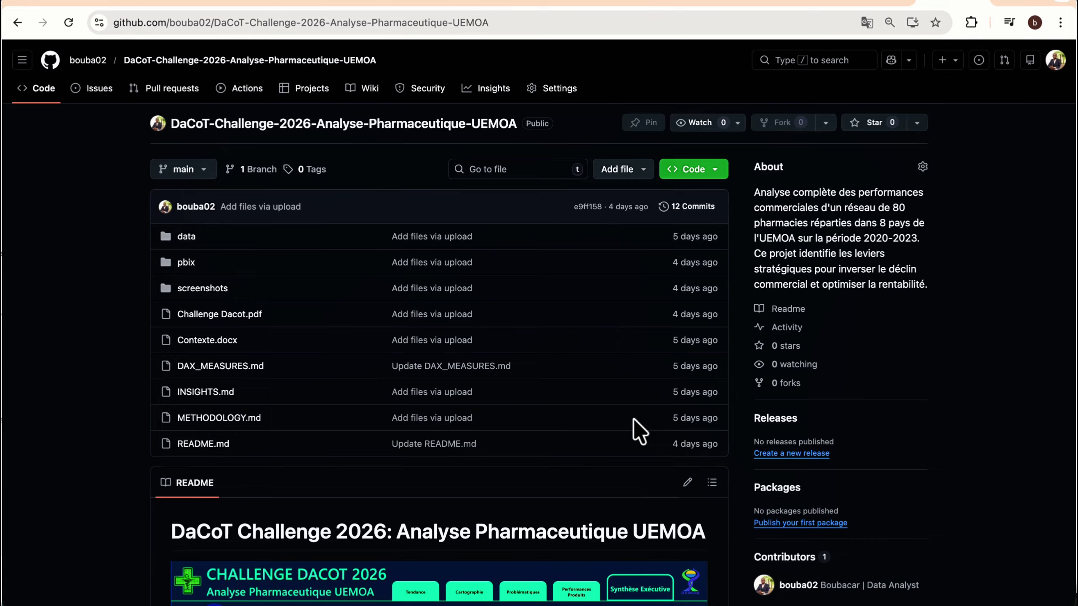
- Examine the README of the DaCoT-Challenge-2026-Analyse-Pharmaceutique-UEMOA repository on GitHub, from key results to documentation, repository structure and demonstrated skills
scroll(637, 429, down, 15)
scroll(638, 428, down, 20)
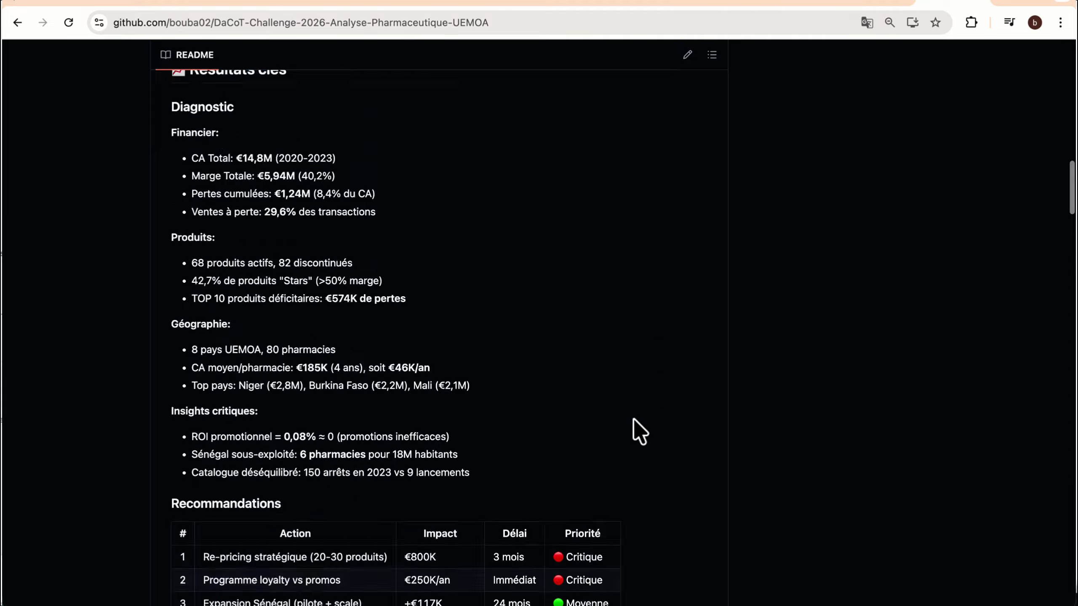
scroll(638, 429, down, 20)
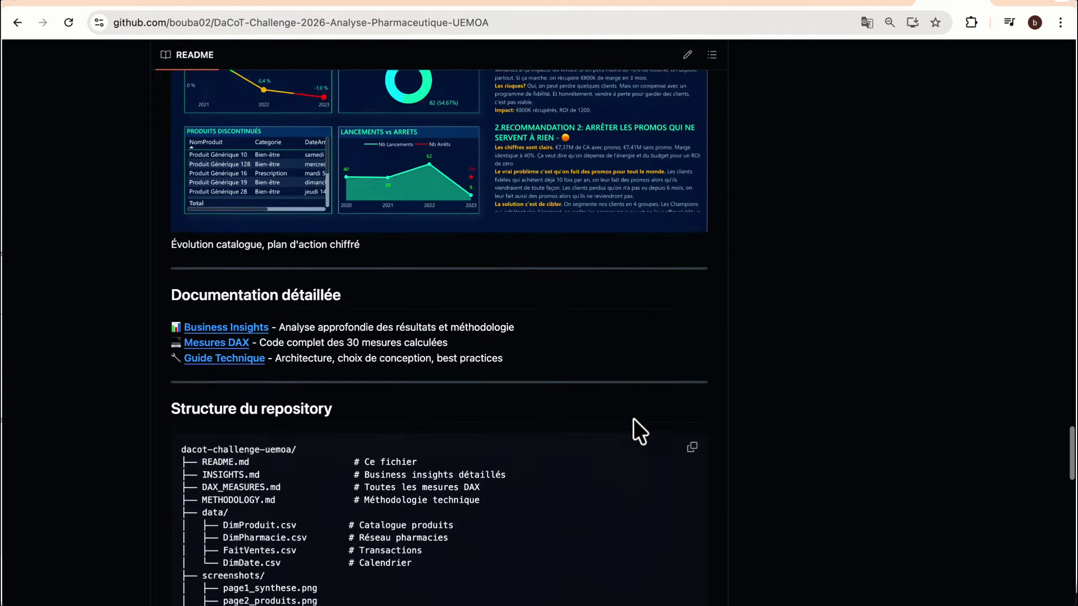
scroll(595, 438, up, 20)
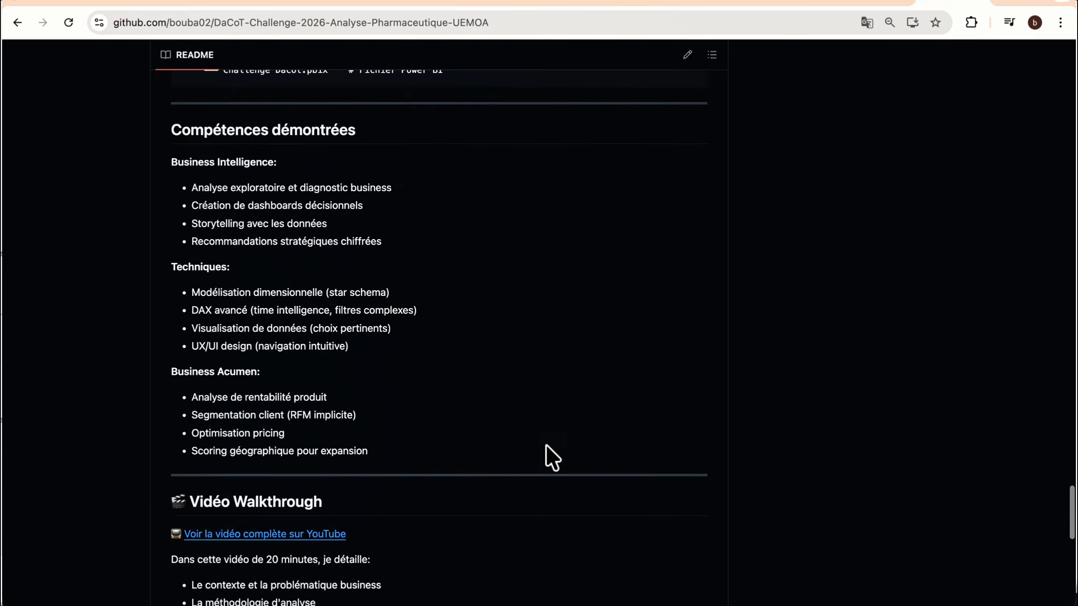
- Open the Business Insights document INSIGHTS.md and examine its risk management, quantified impact scenarios and expansion roadmap
click(221, 266)
scroll(445, 416, down, 15)
scroll(480, 446, down, 20)
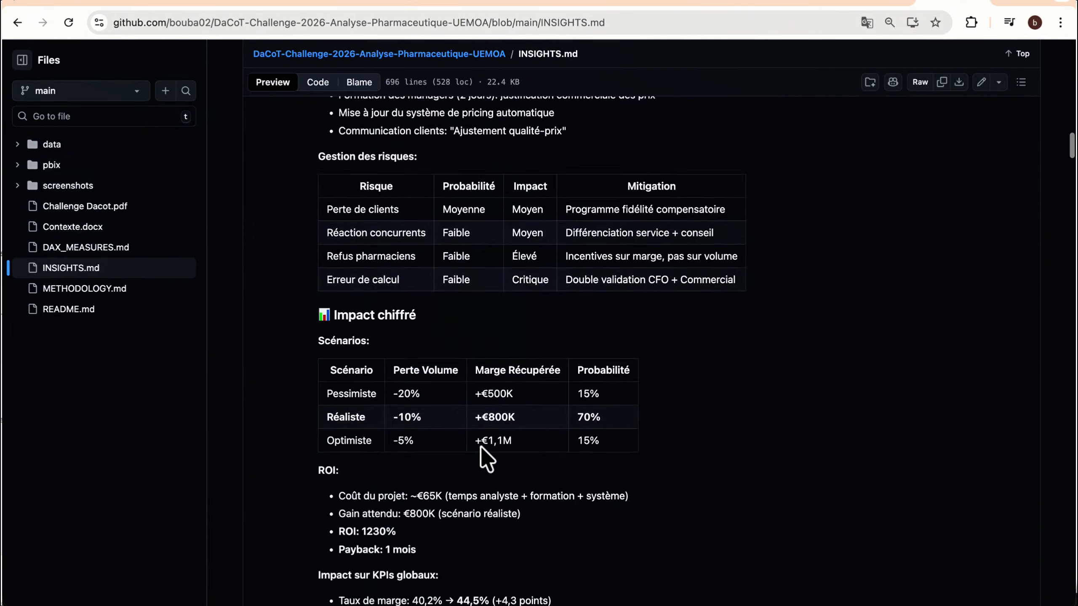
scroll(481, 446, down, 20)
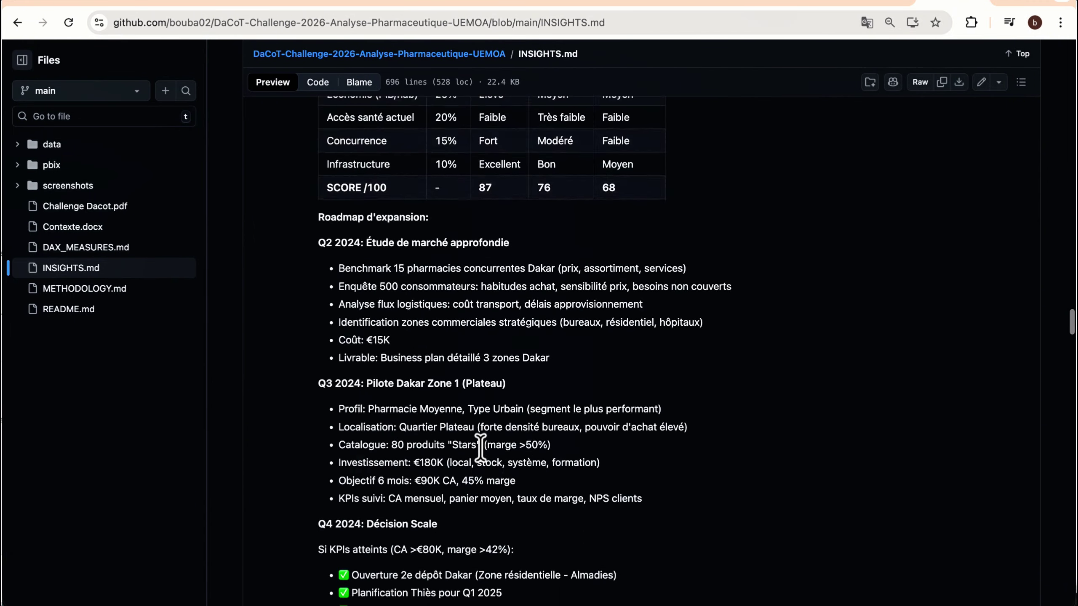